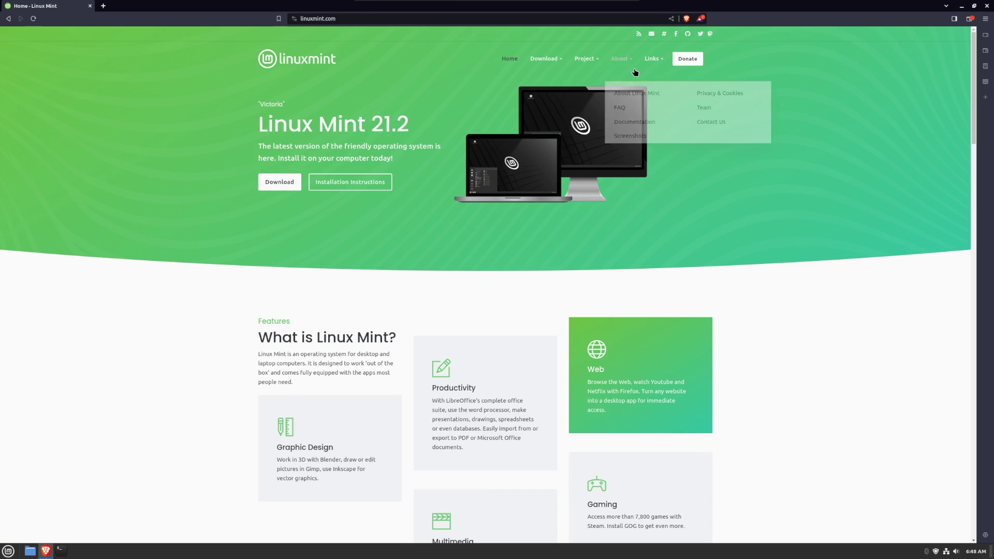
Go to the LMDE 6 Cinnamon 64-bit download page on linuxmint.com
mouse_move(544, 58)
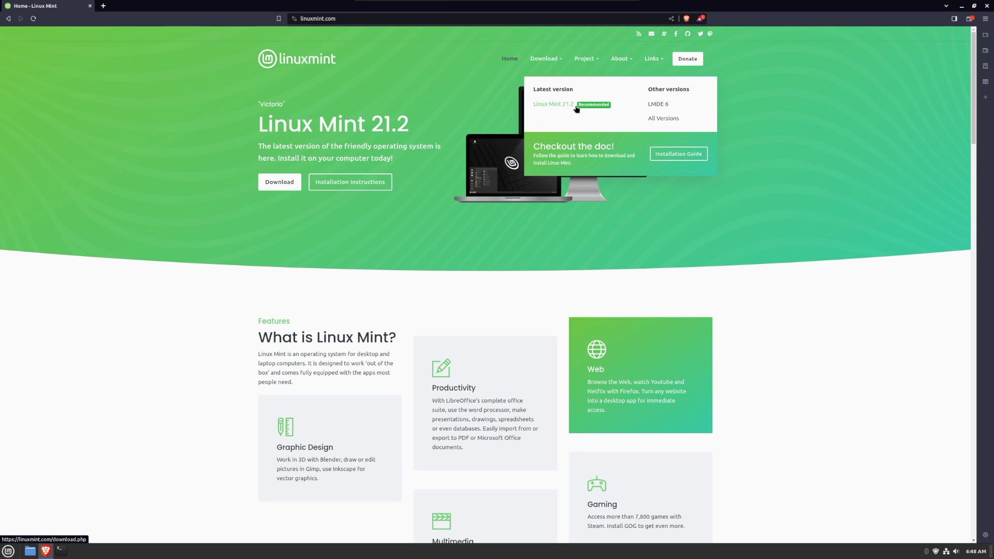
click(665, 106)
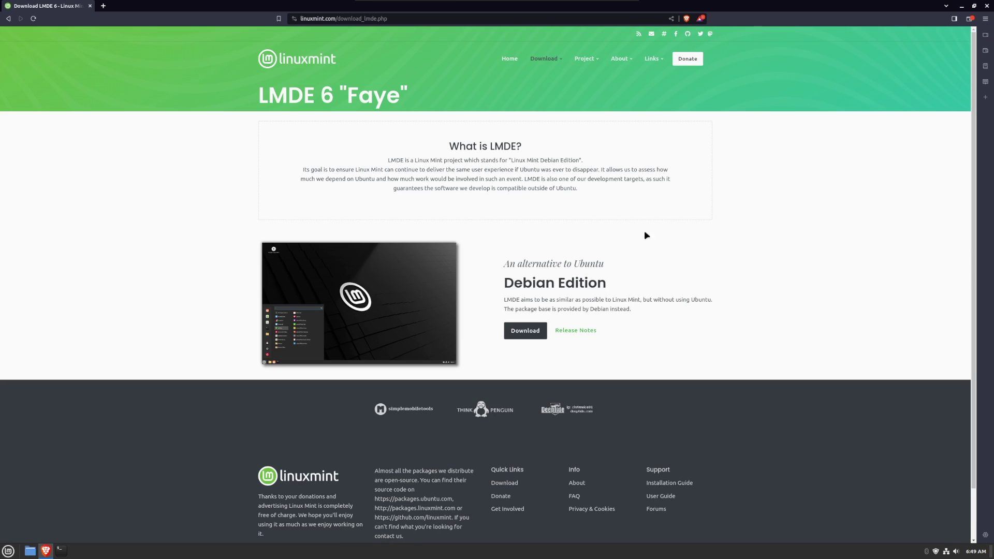
click(519, 334)
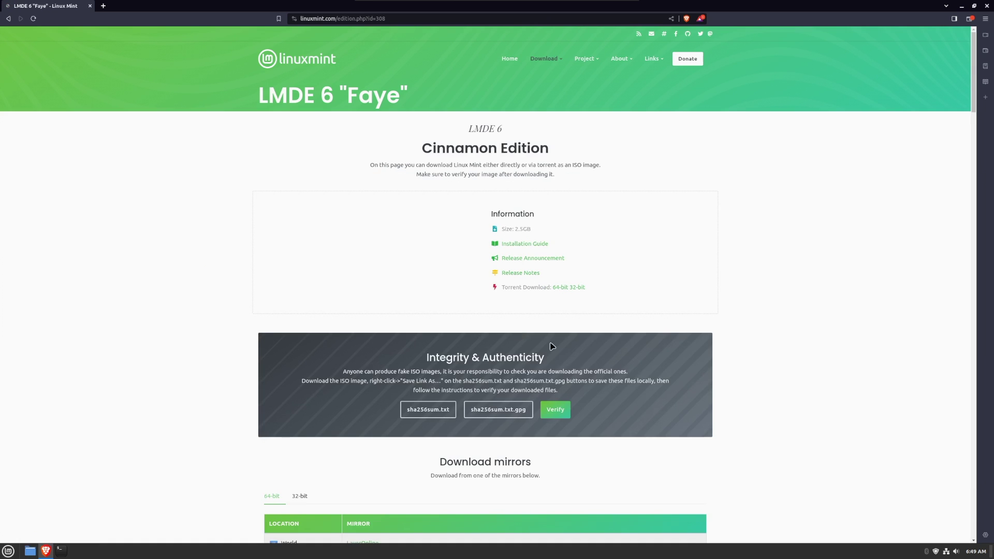
Save lmde-6-cinnamon-64bit.iso from the Sonic mirror and check its download progress
scroll(770, 389, down, 1)
scroll(772, 389, down, 8)
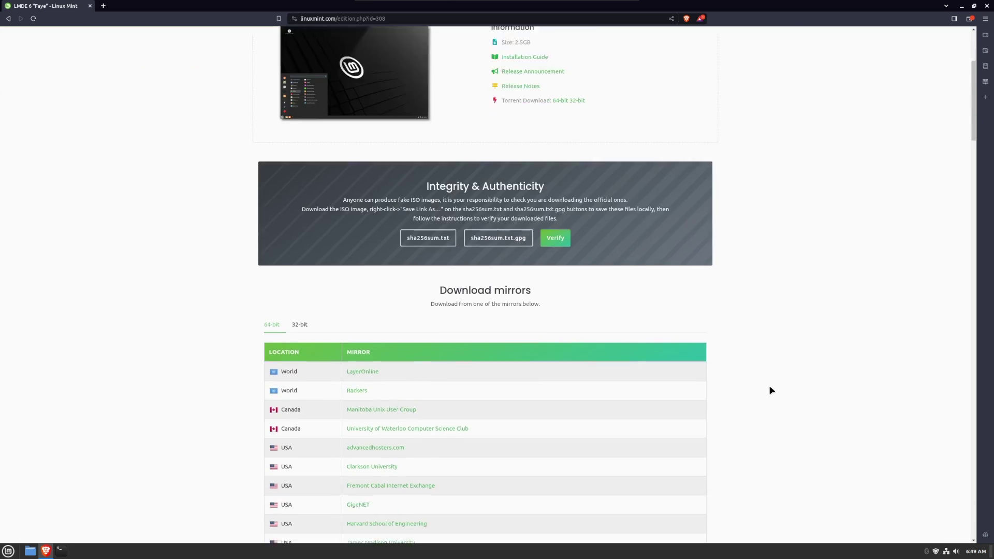
scroll(466, 393, down, 1)
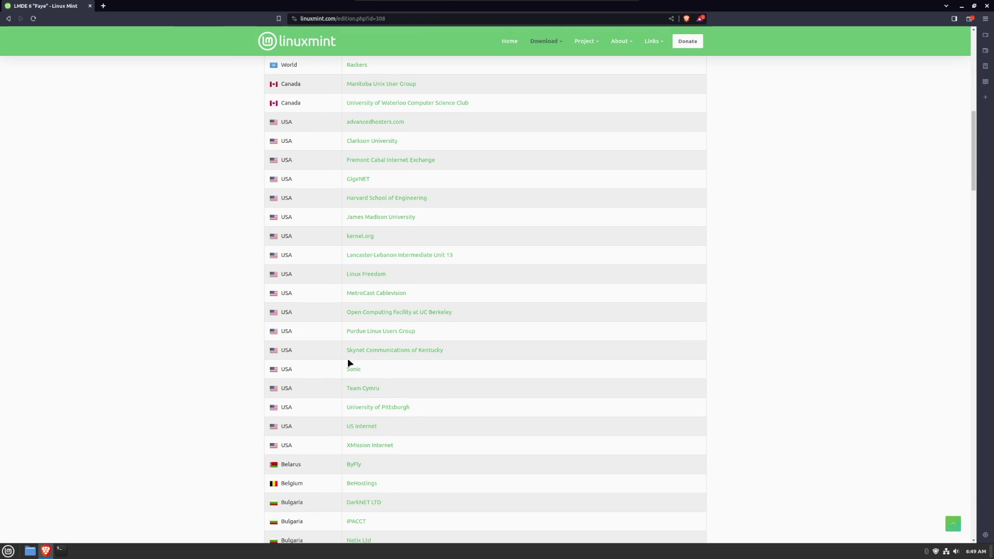
click(353, 371)
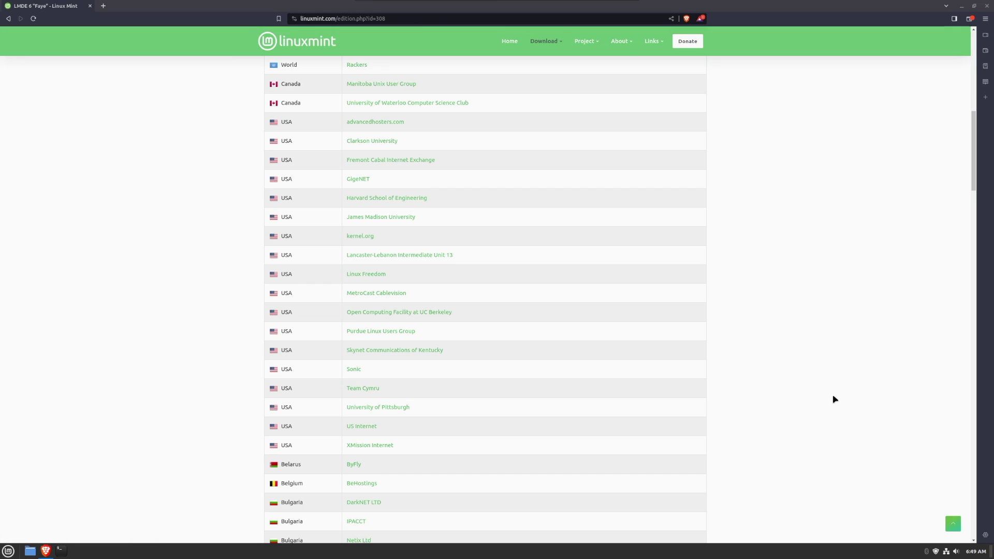
click(691, 393)
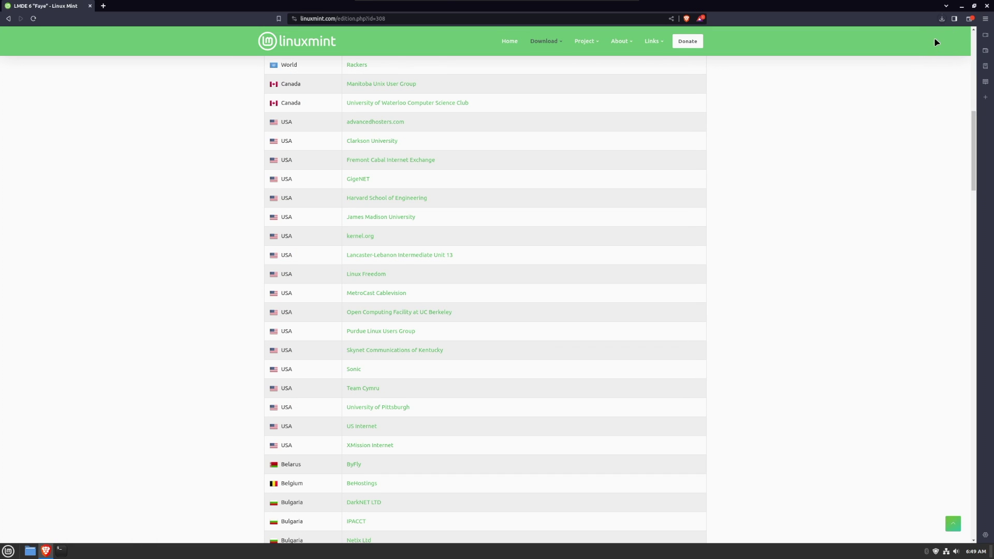
click(943, 19)
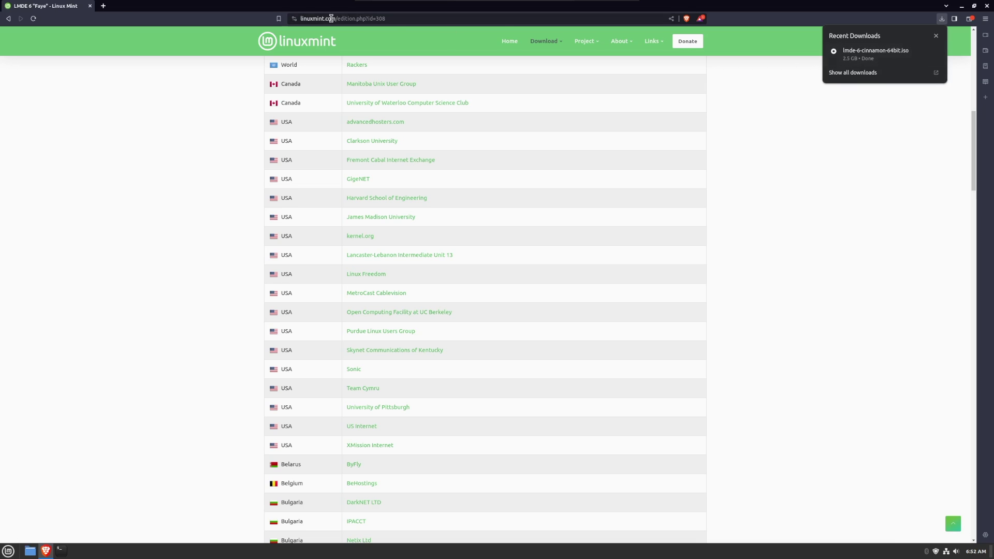
Search 'etcher', go to etcher.balena.io and save the balenaEtcher 1.18.11 Linux x64 AppImage
click(104, 6)
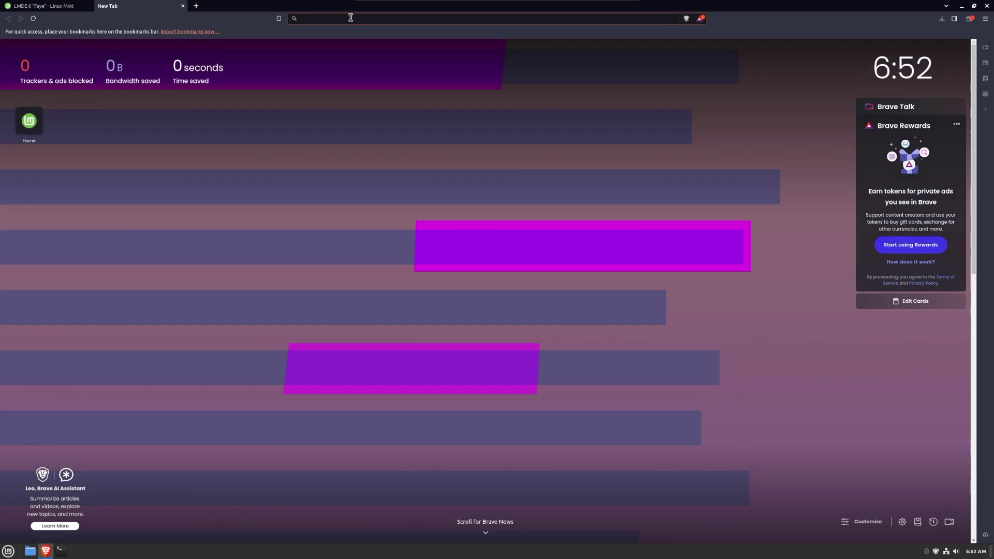
text(etcher)
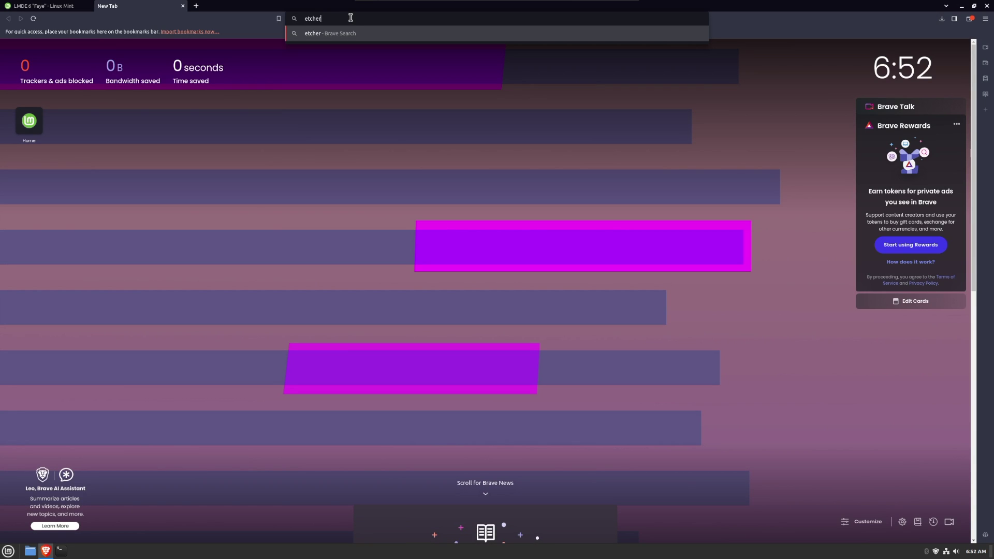
key(Return)
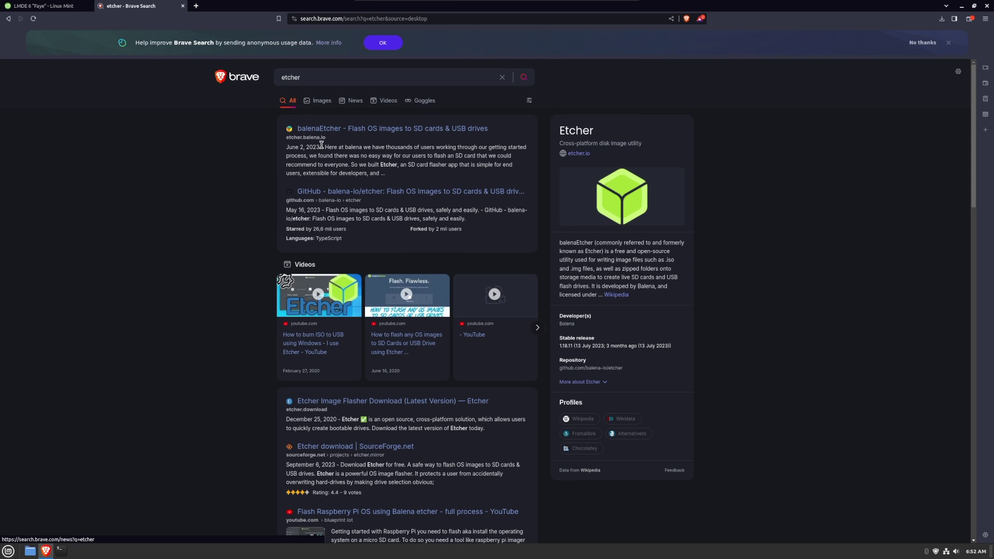
click(344, 130)
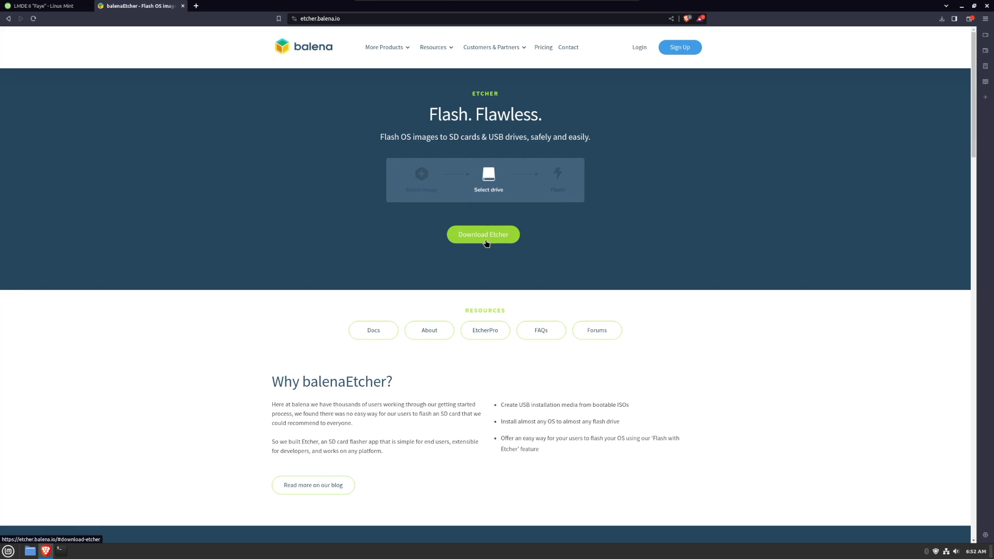
click(486, 240)
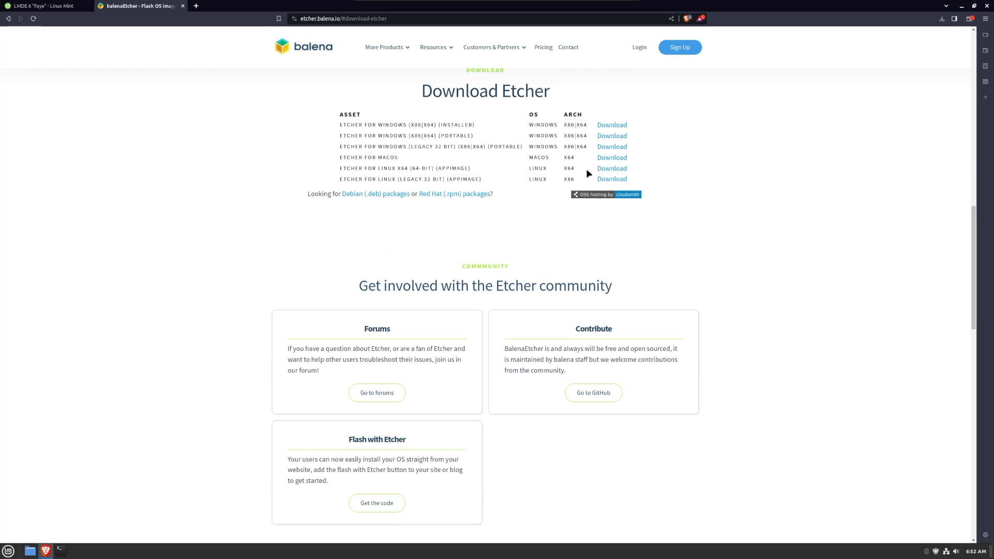
click(612, 168)
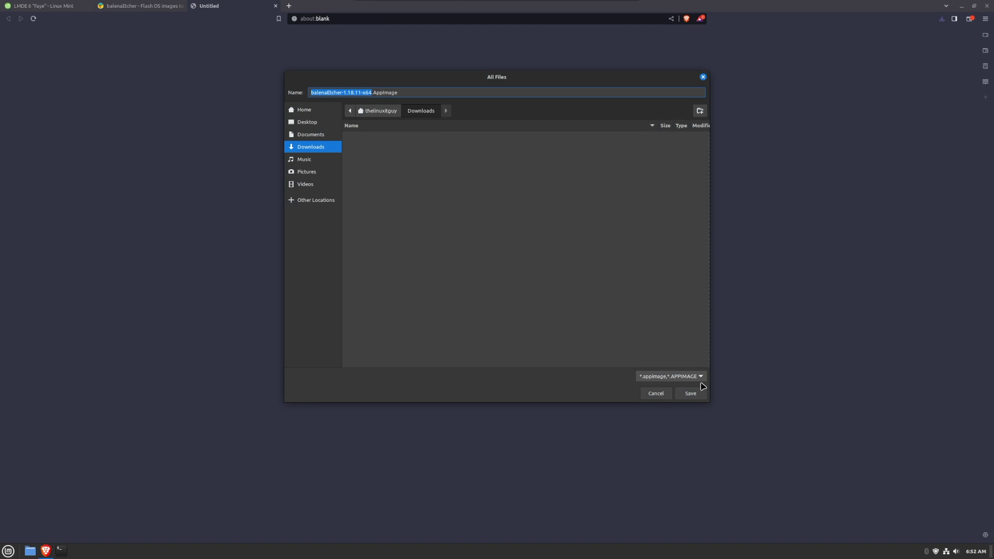
click(697, 394)
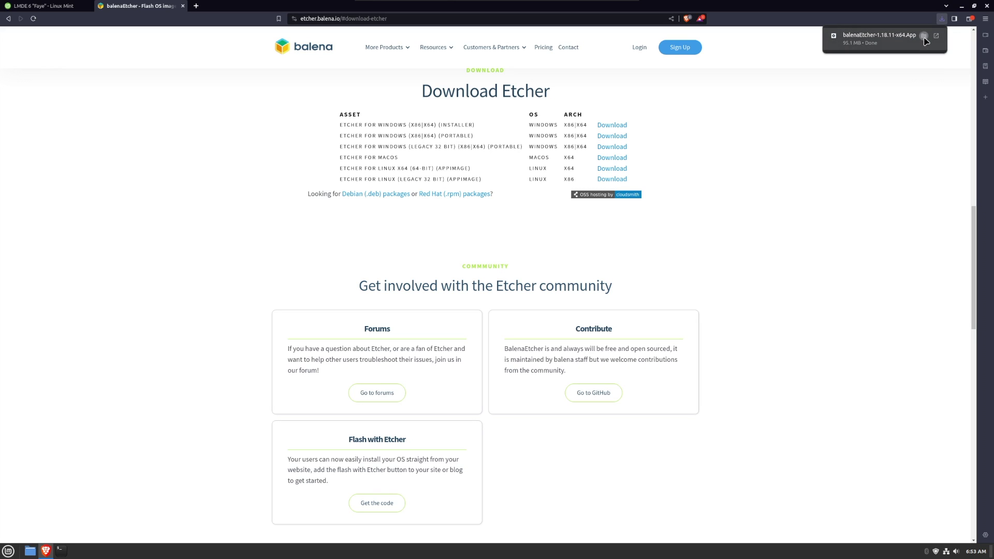
Enable 'Allow executing file as program' on the Etcher AppImage in Downloads, then launch balenaEtcher
click(925, 39)
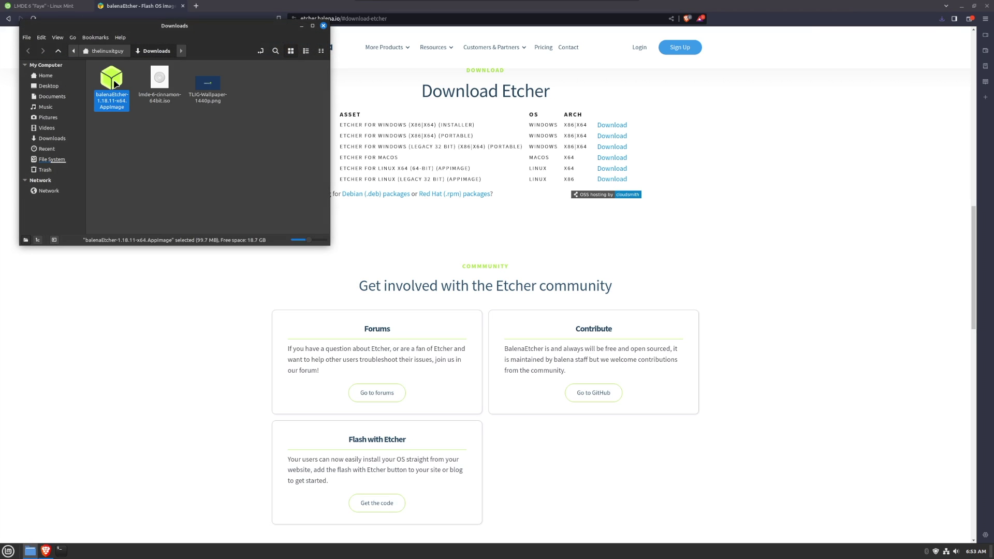
right_click(115, 84)
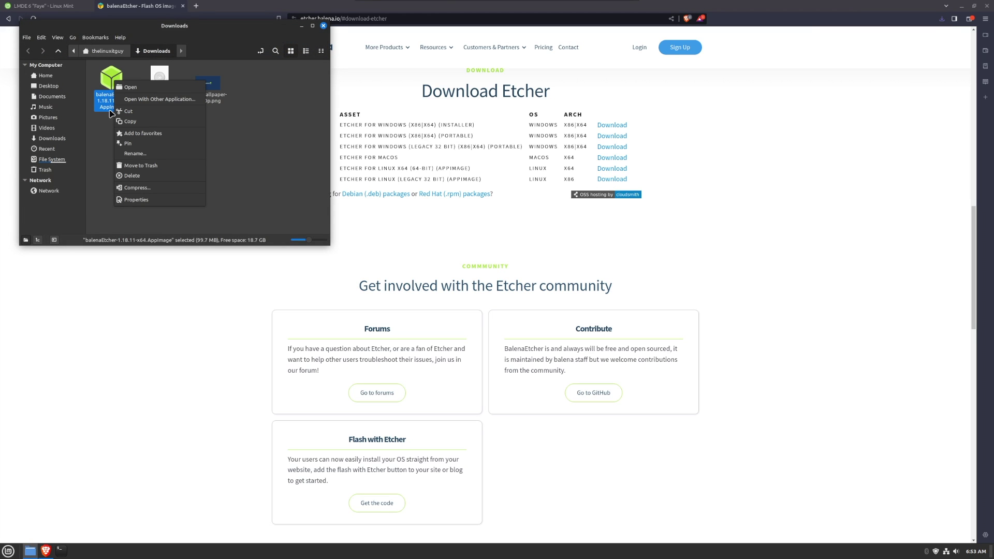
click(136, 199)
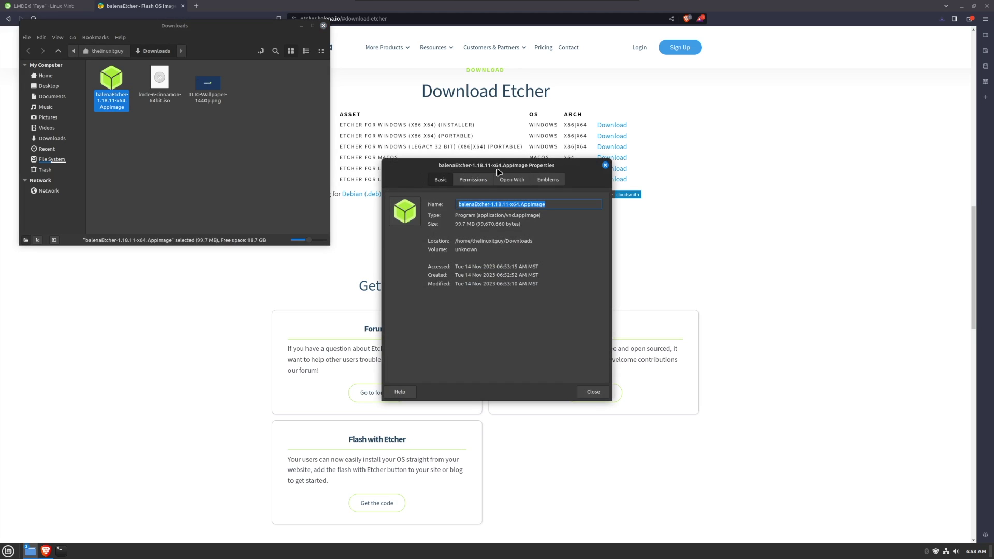
click(484, 180)
click(432, 281)
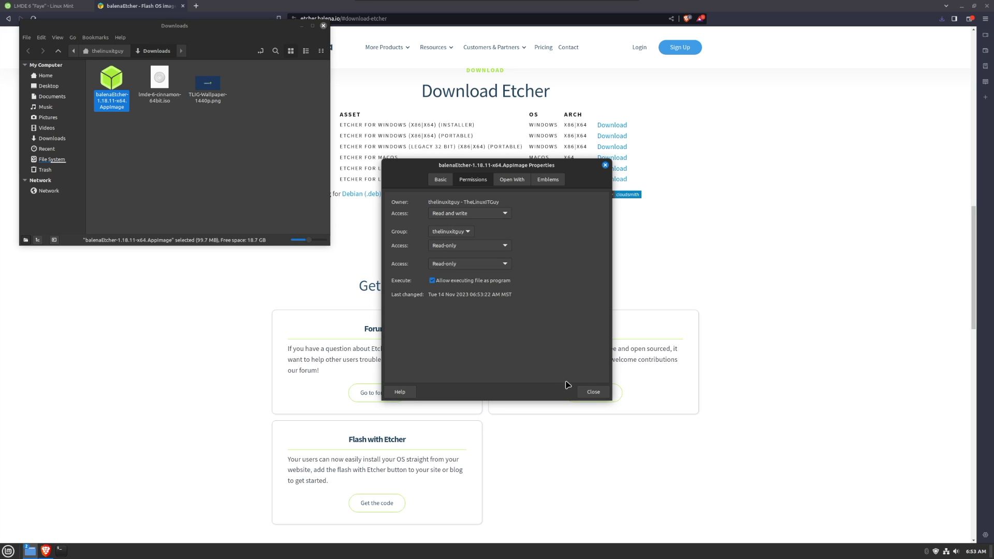
click(588, 392)
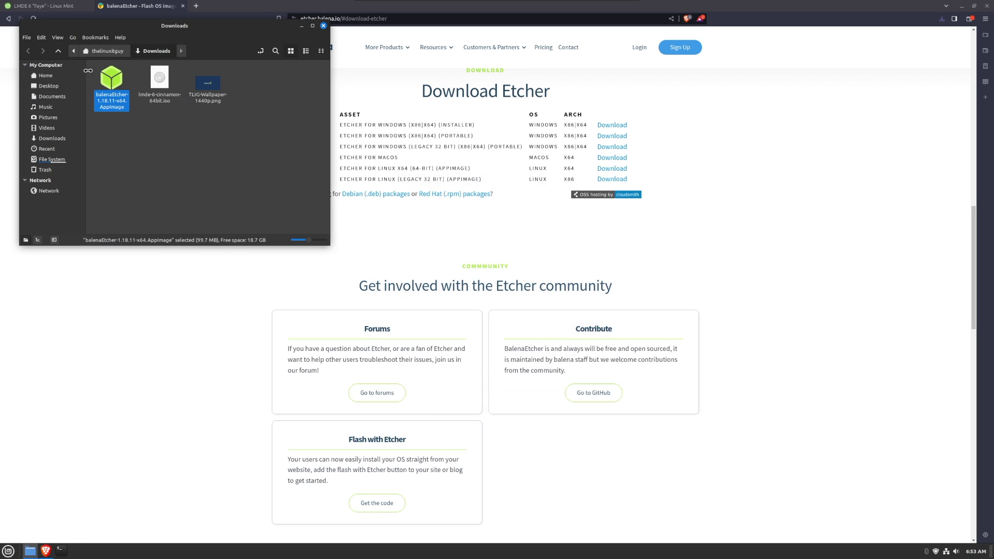
double_click(115, 84)
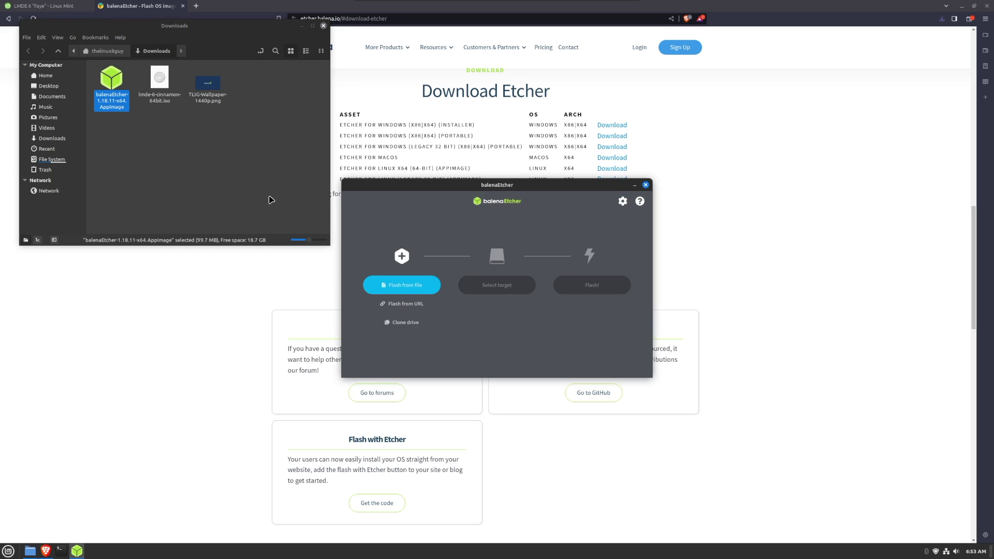
Choose lmde-6-cinnamon-64bit.iso as the image to flash in balenaEtcher
click(416, 286)
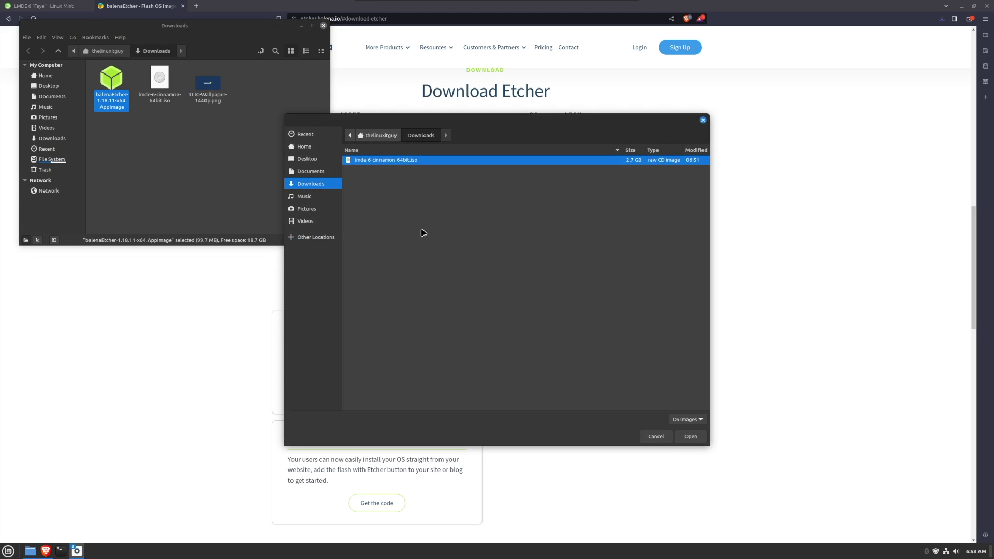
click(691, 437)
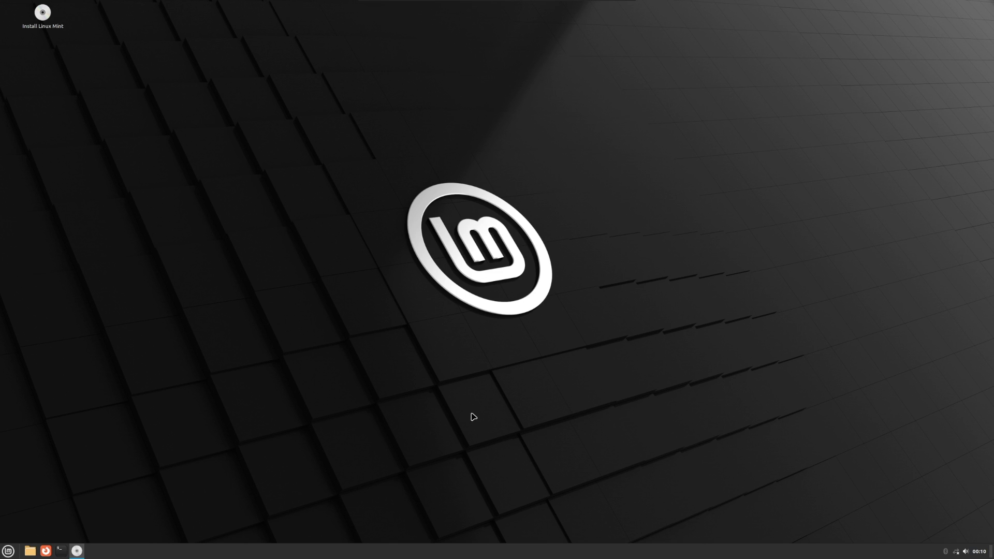
Start the installer, set the timezone to Denver and keep the English (US) keyboard
click(490, 335)
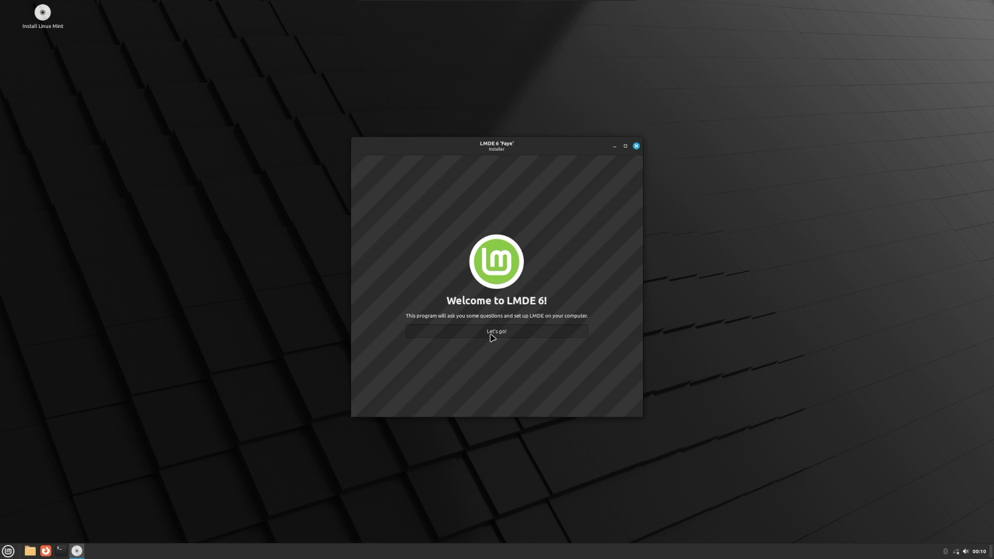
click(621, 407)
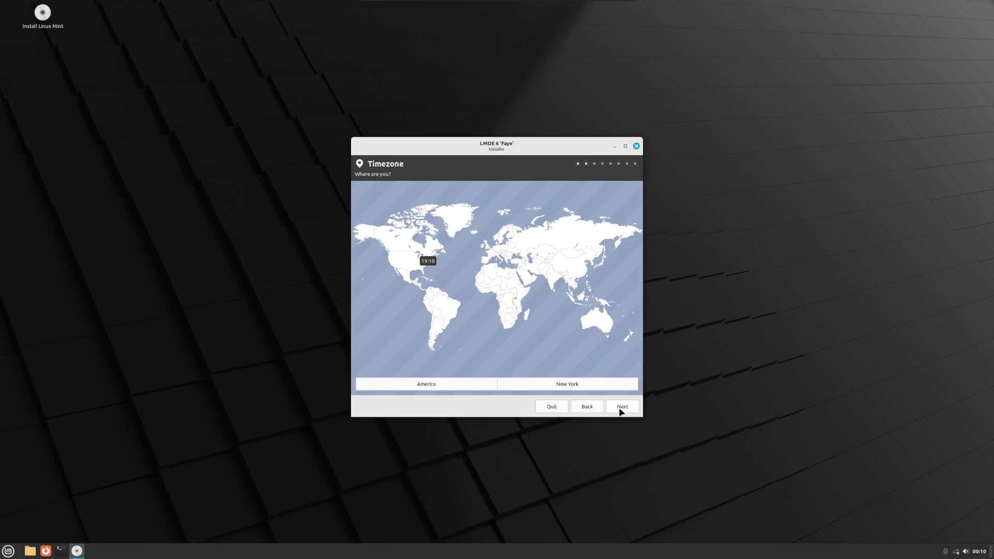
click(402, 258)
click(402, 265)
click(621, 405)
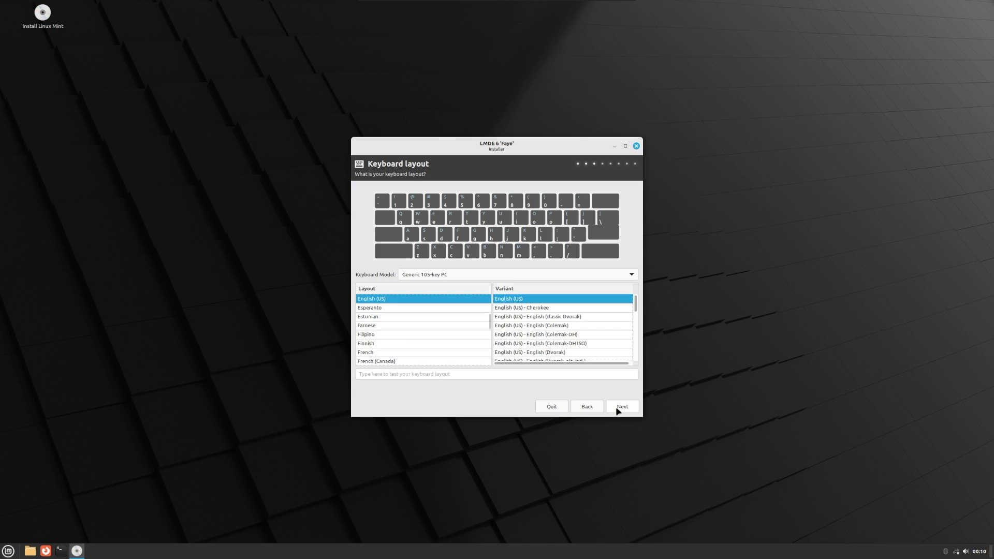
click(620, 411)
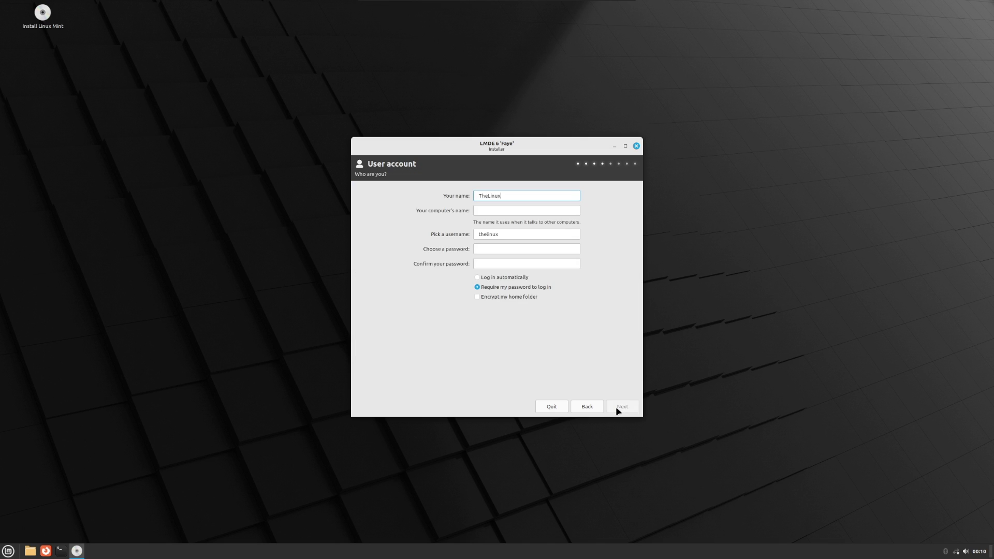
Fill in the computer name, username and account password, then continue to Installation Type
key(Tab)
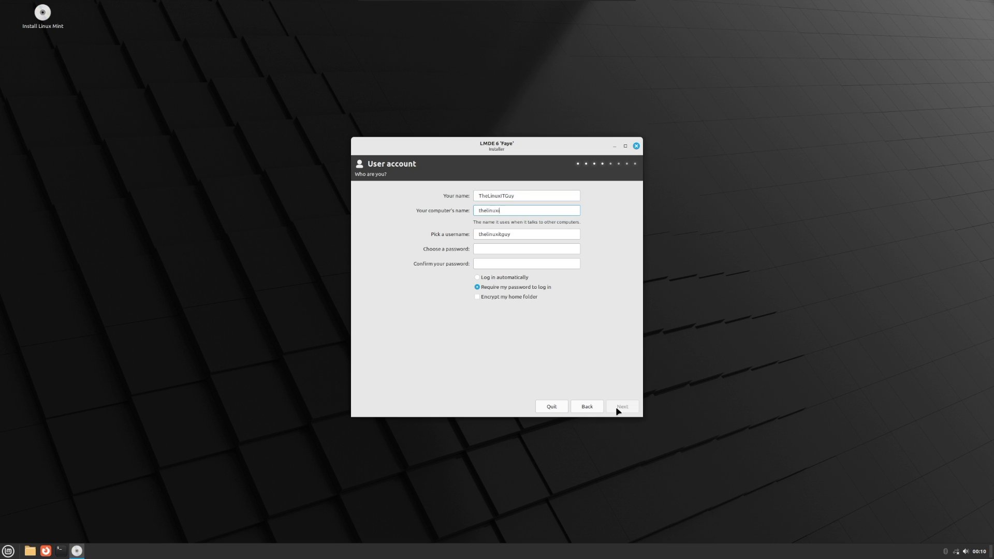
text(thelinuxitguy-lmde)
key(Tab)
key(Tab)
text(abc)
key(Tab)
text(abc)
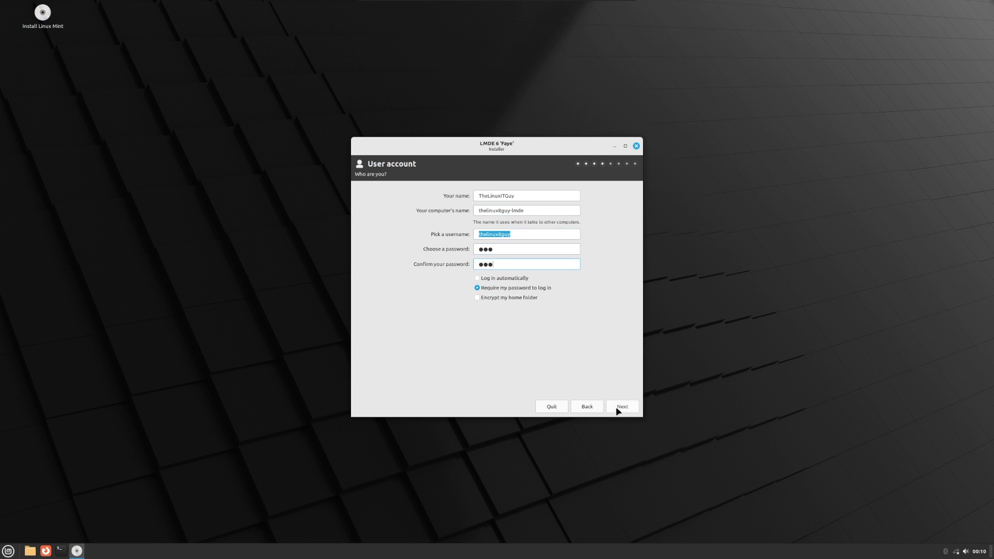
click(620, 409)
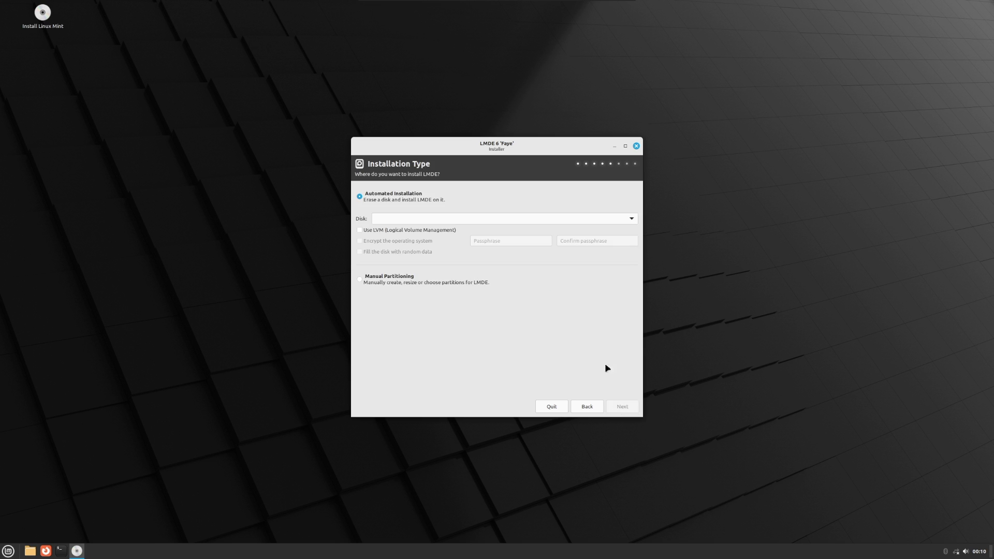
Auto-partition the whole 42 GB VMware disk, keep GRUB on /dev/sda, and start installing
click(606, 218)
click(537, 219)
click(634, 409)
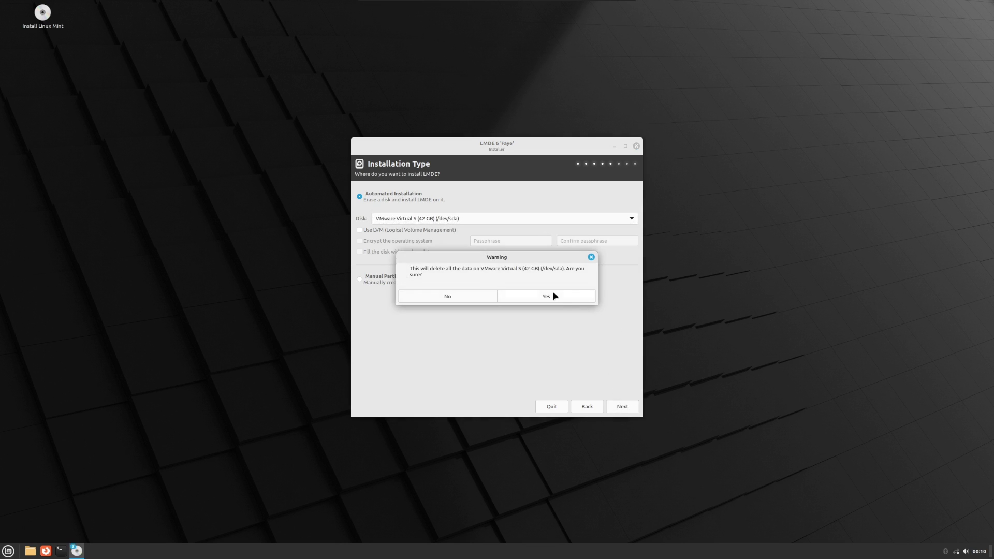
click(552, 296)
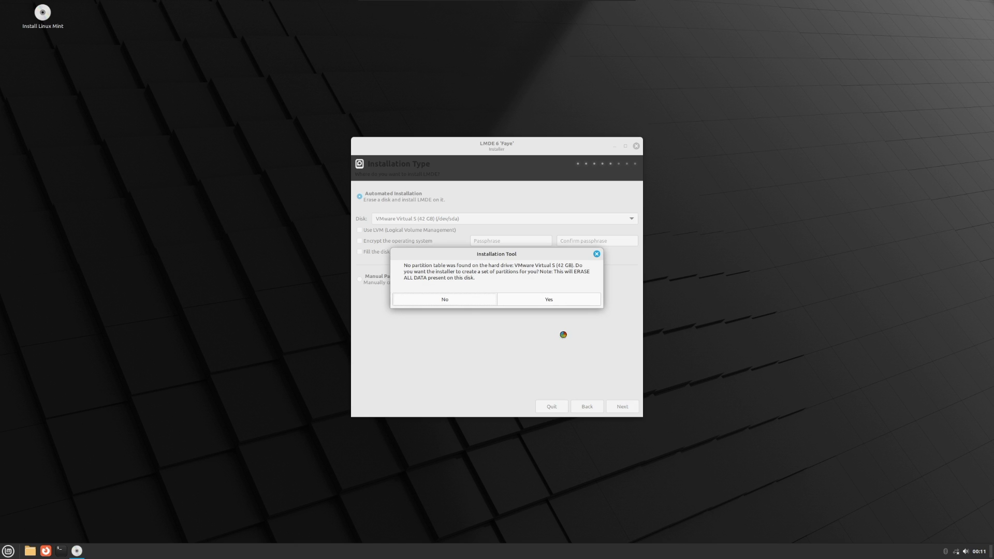
click(525, 302)
click(620, 406)
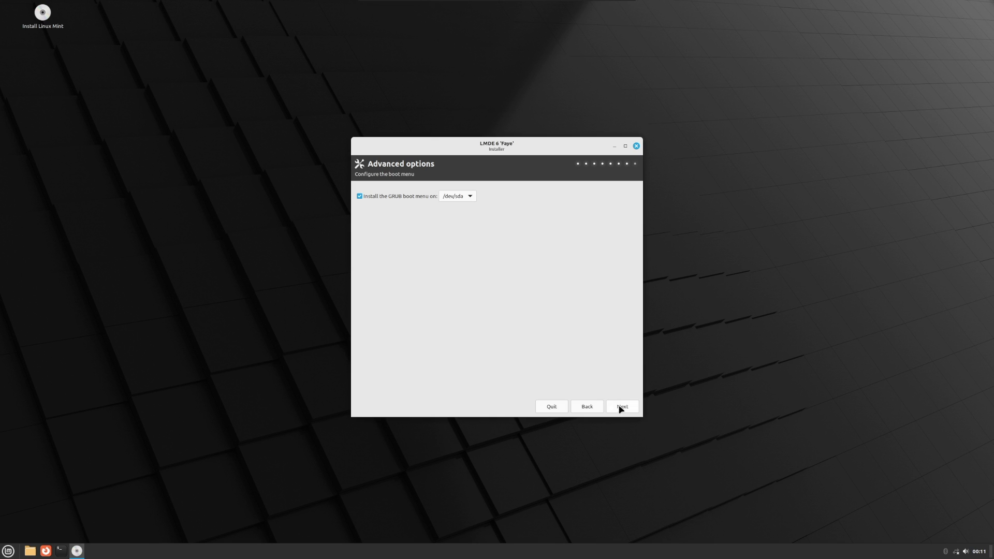
click(620, 407)
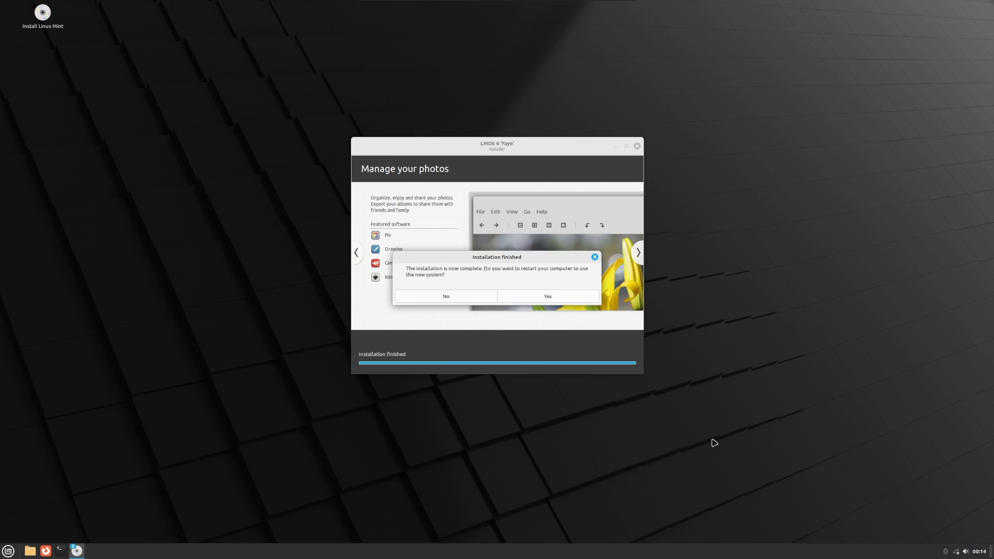
Restart into the installed system, apply the Dark appearance with green accent, and close Welcome
click(563, 297)
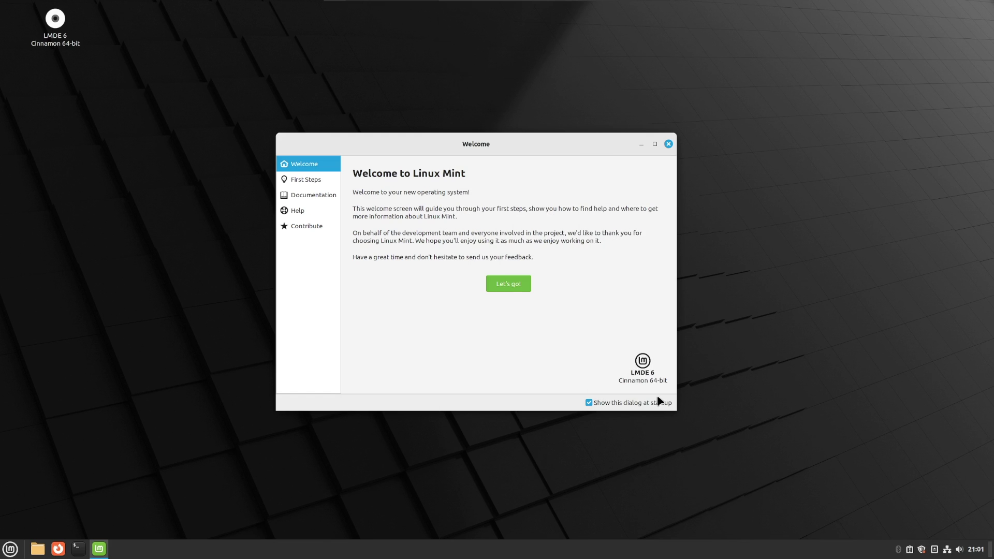
click(510, 287)
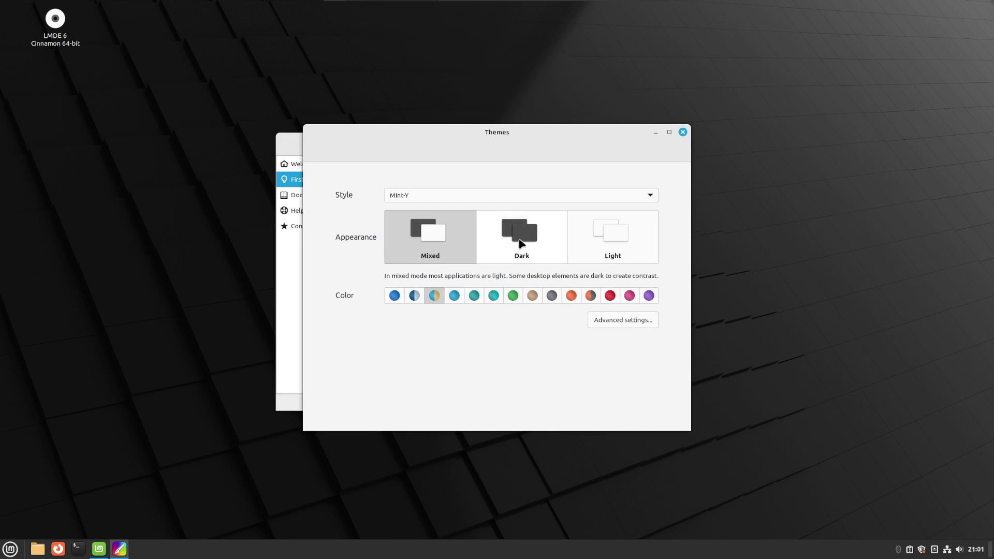
click(521, 243)
click(513, 296)
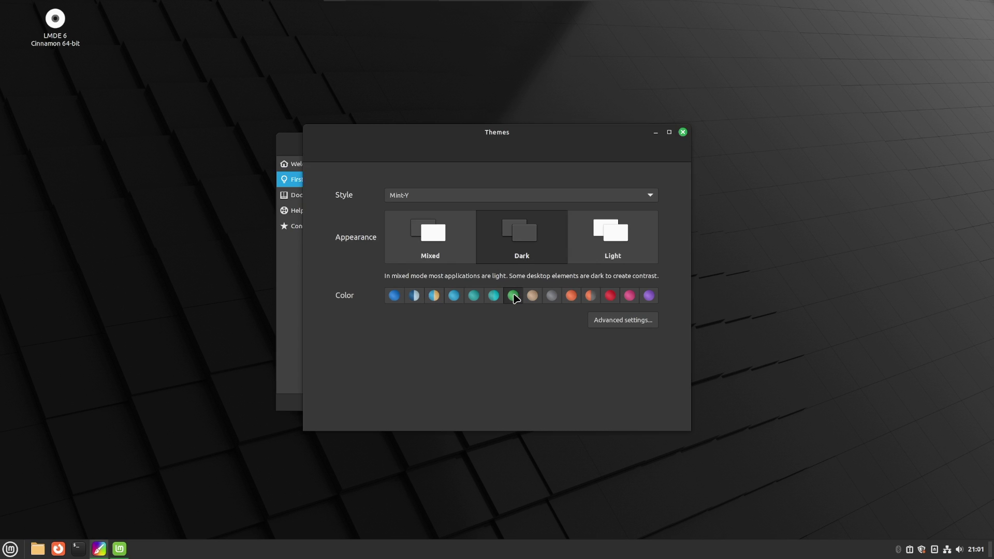
click(683, 133)
click(669, 145)
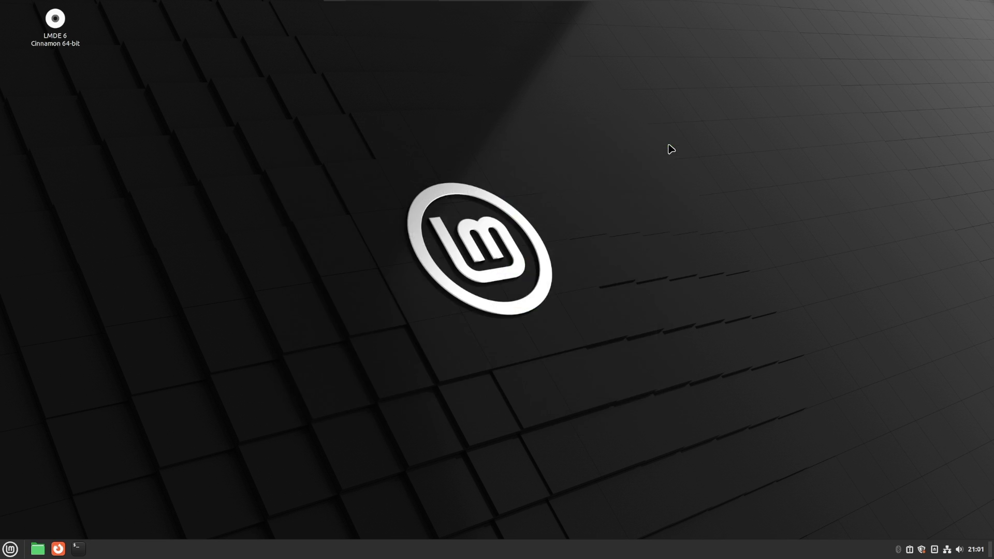
Decline the local mirror, refresh, and confirm installing the 35 updates with extra kernel packages
click(921, 547)
click(512, 397)
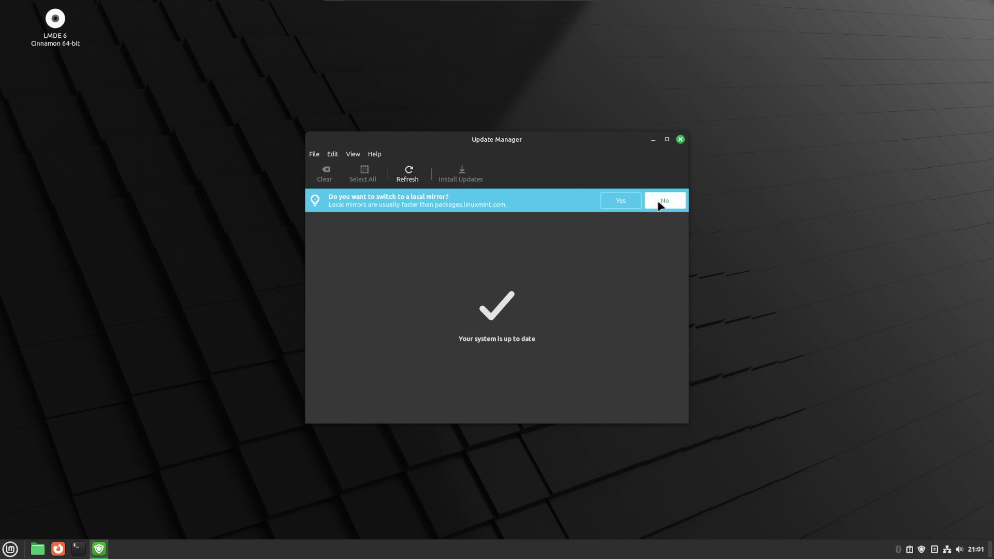
click(659, 203)
click(409, 176)
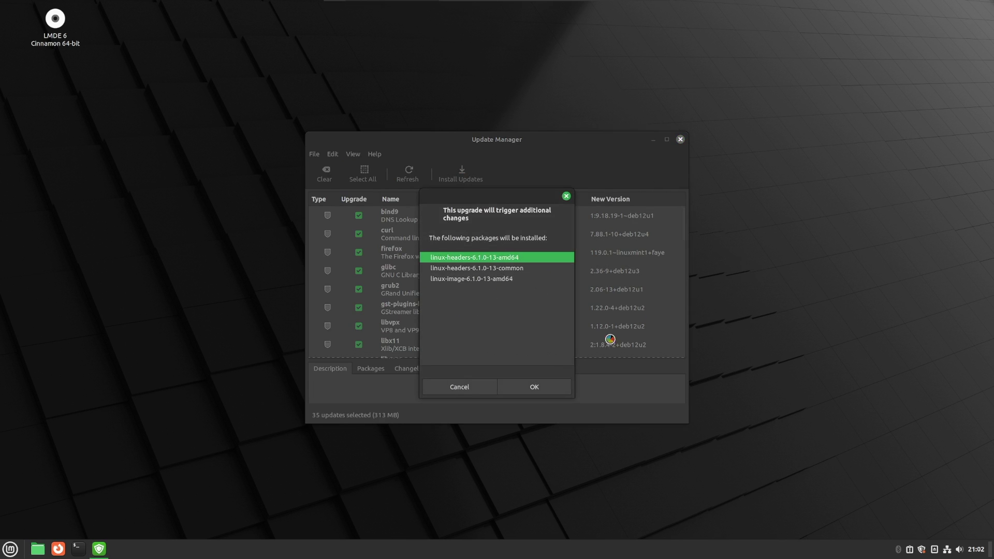
key(Return)
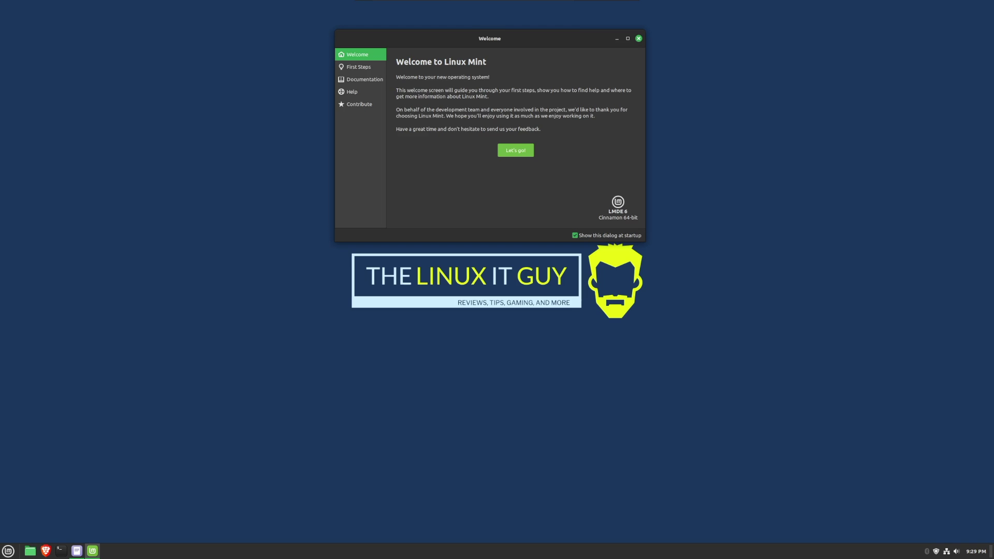
Scroll through the First Steps suggestions, then search the application menu for 'driver'
click(524, 151)
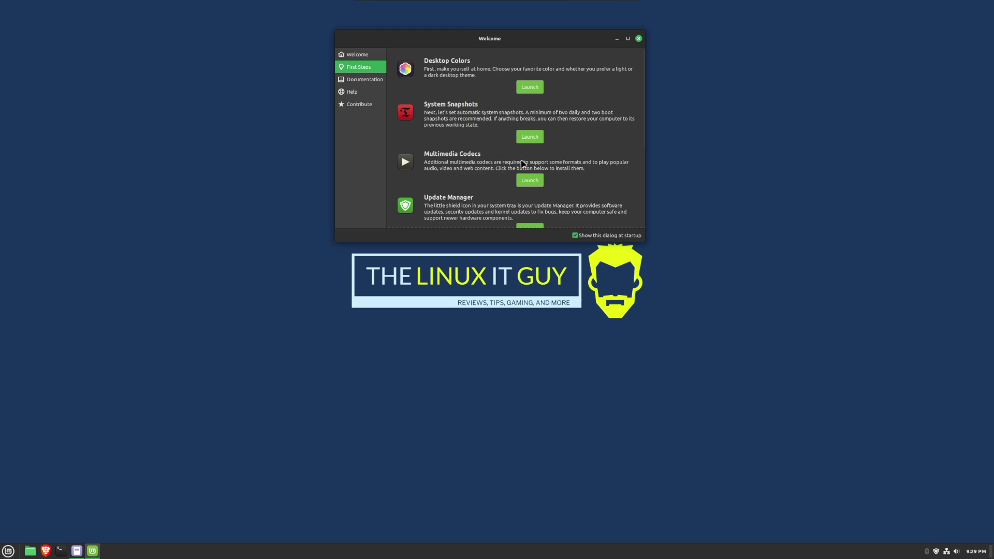
scroll(596, 160, down, 5)
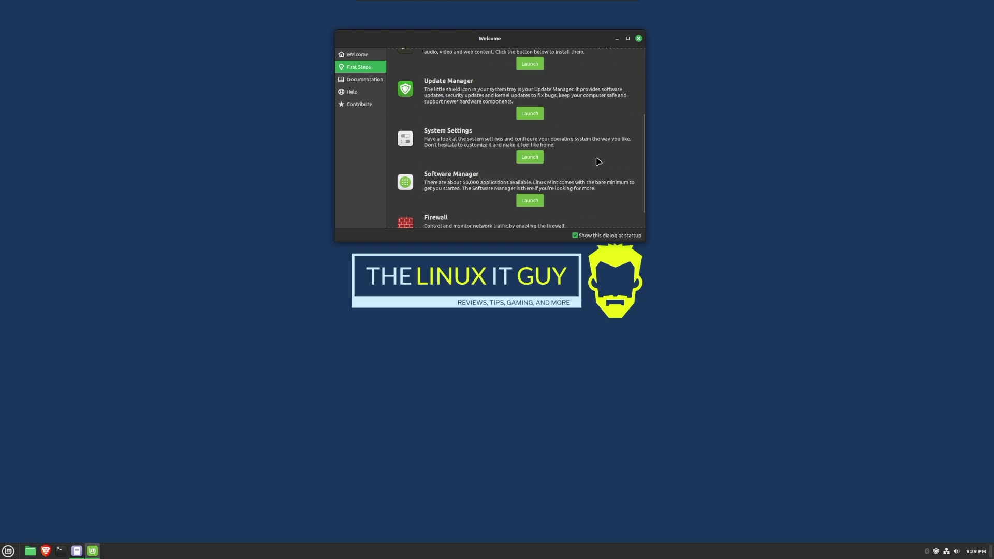
click(9, 551)
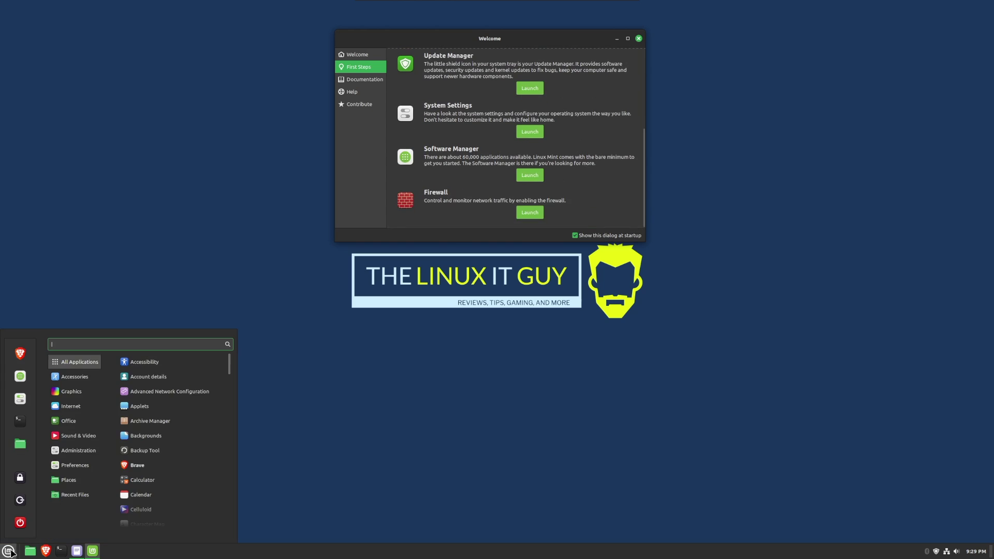
text(driver)
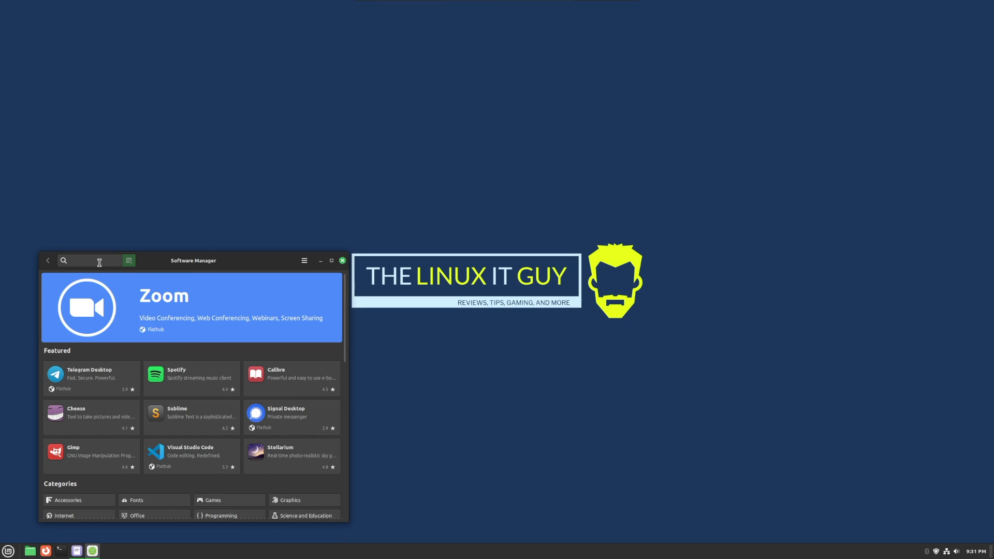
Search 'brave', install the Brave Browser Flatpak from Flathub, and launch it
text(brave)
click(116, 297)
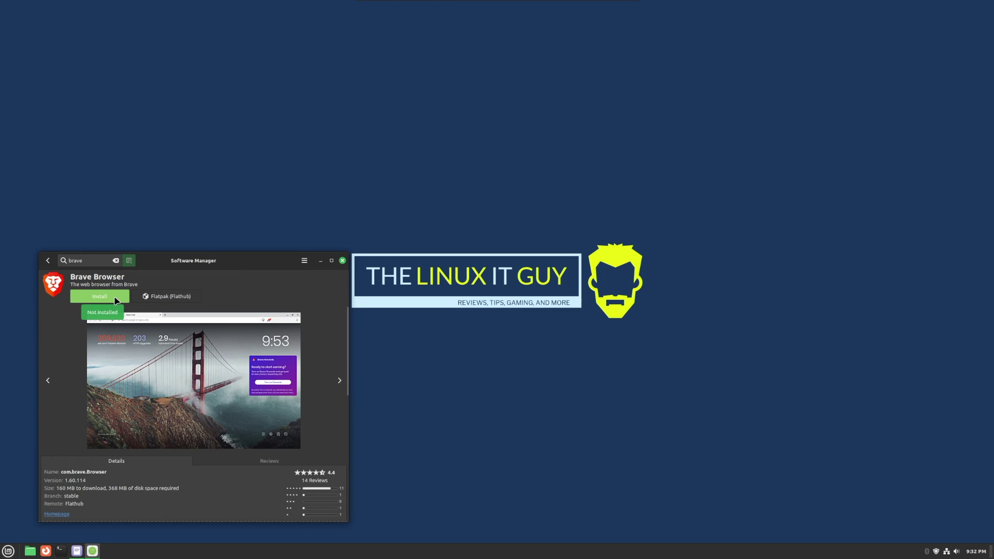
click(87, 300)
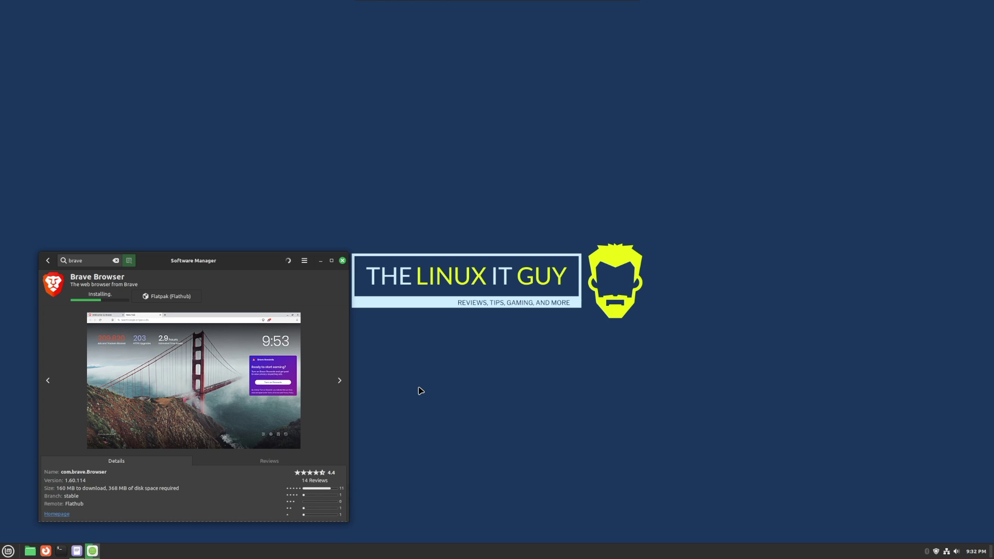
click(84, 297)
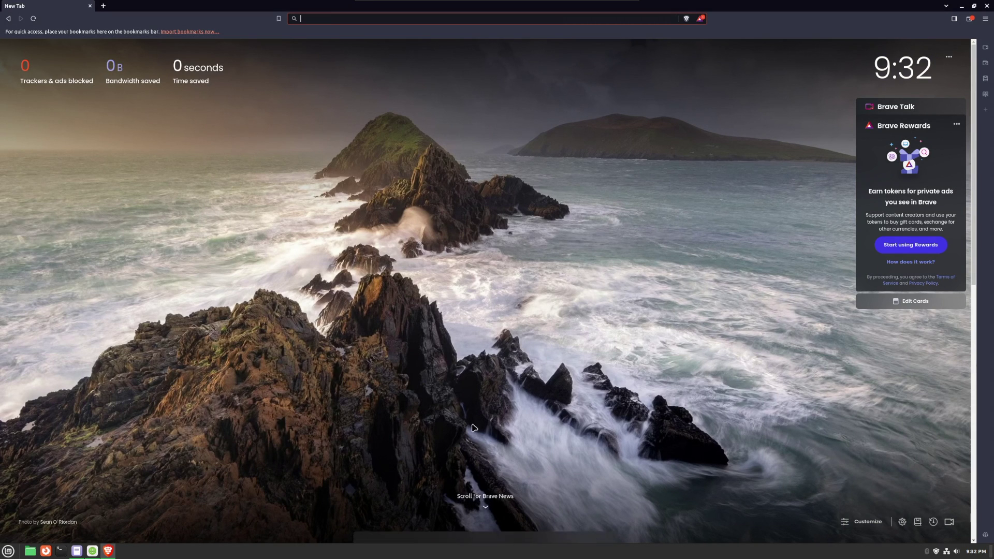
Pin Brave to the panel ahead of the terminal and unpin Firefox from it
right_click(109, 551)
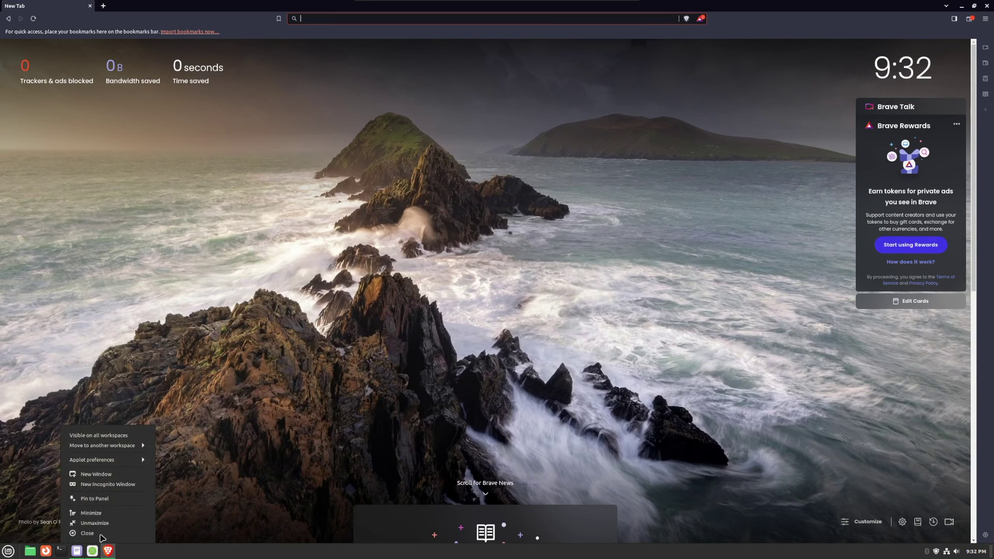
click(95, 499)
drag(79, 555, 49, 553)
right_click(49, 551)
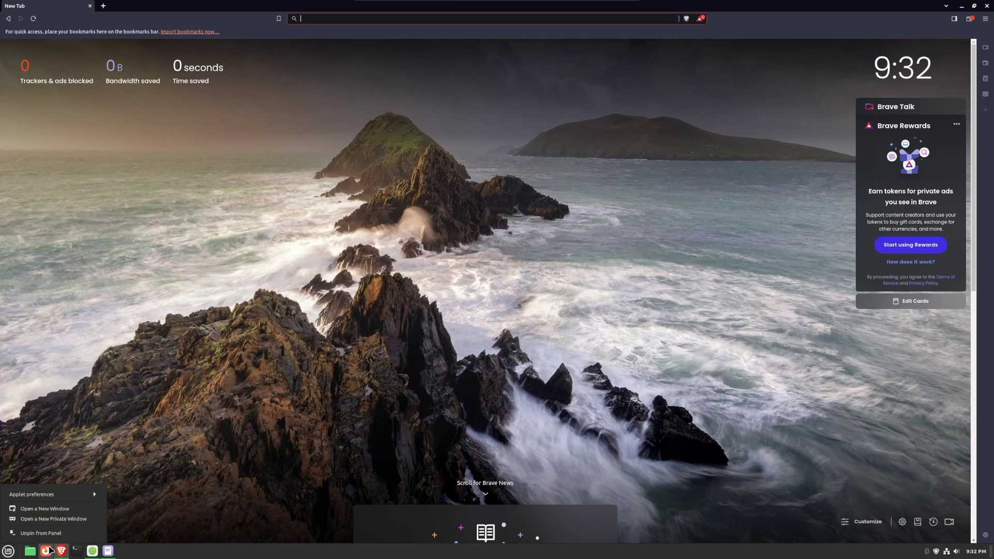
click(52, 534)
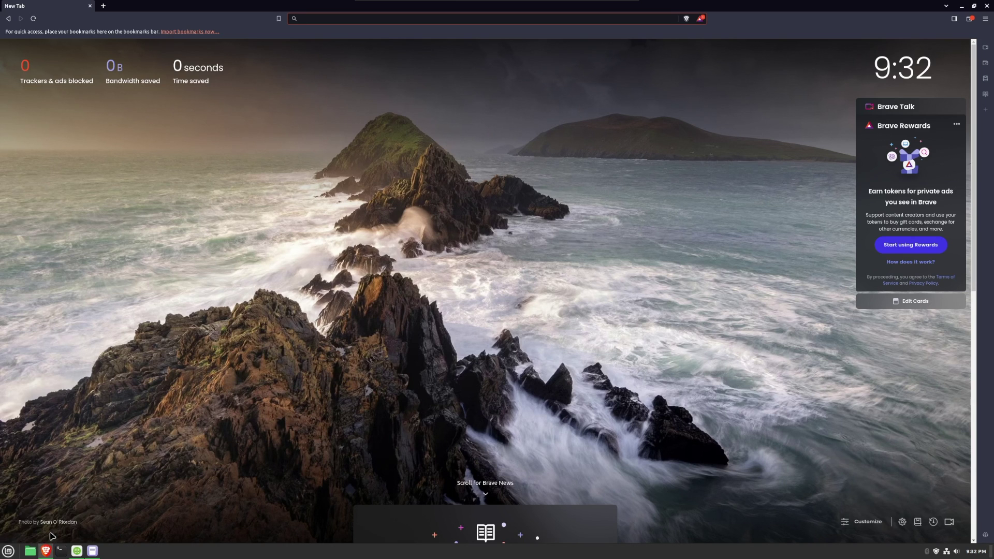
Remove Firefox Web Browser from the application menu favorites
click(9, 552)
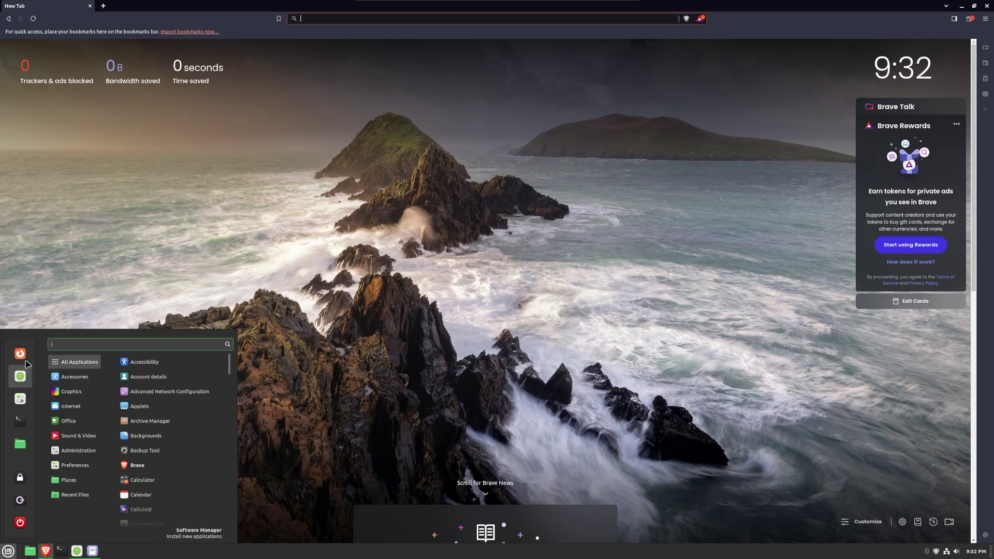
mouse_move(61, 407)
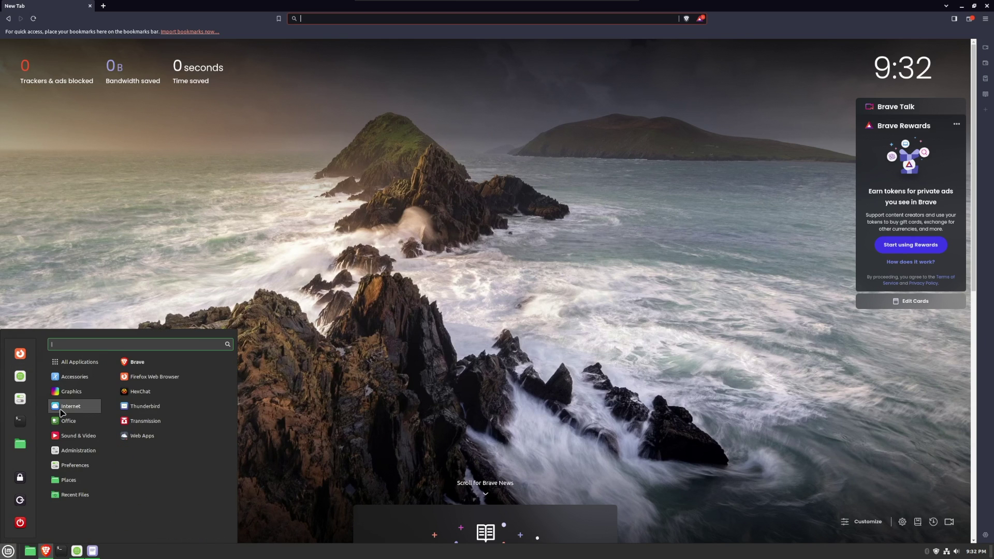
right_click(150, 379)
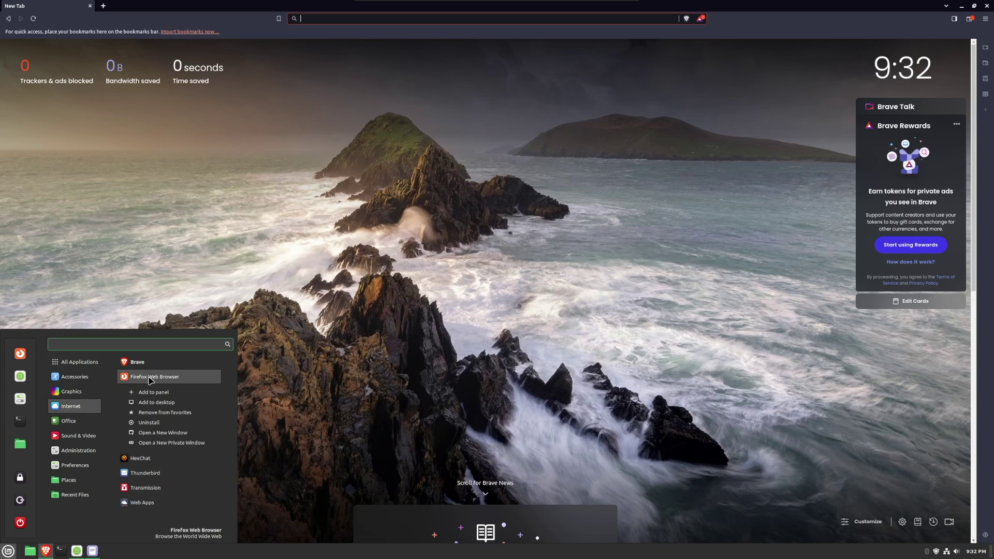
click(155, 413)
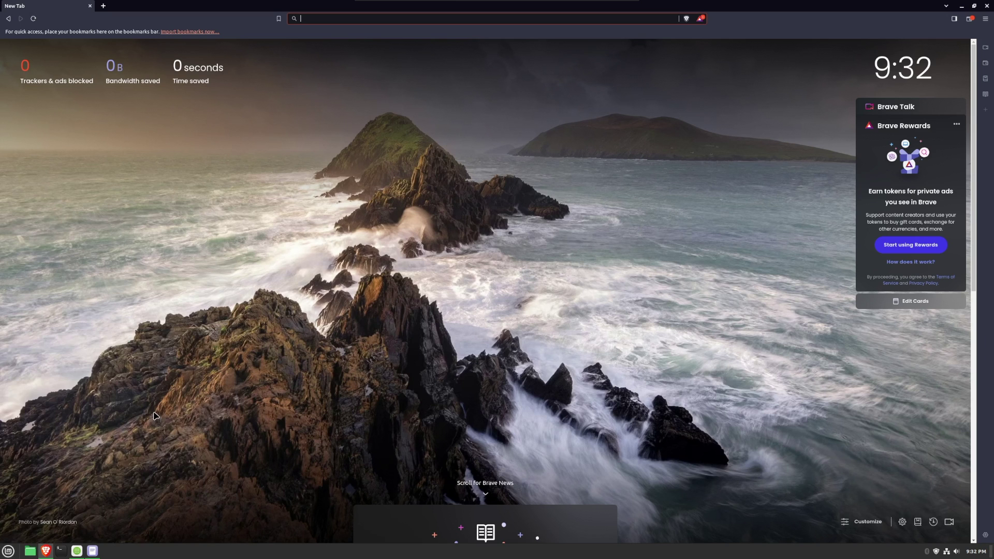
Add Brave to the menu favorites and move it to the top of the list
click(8, 551)
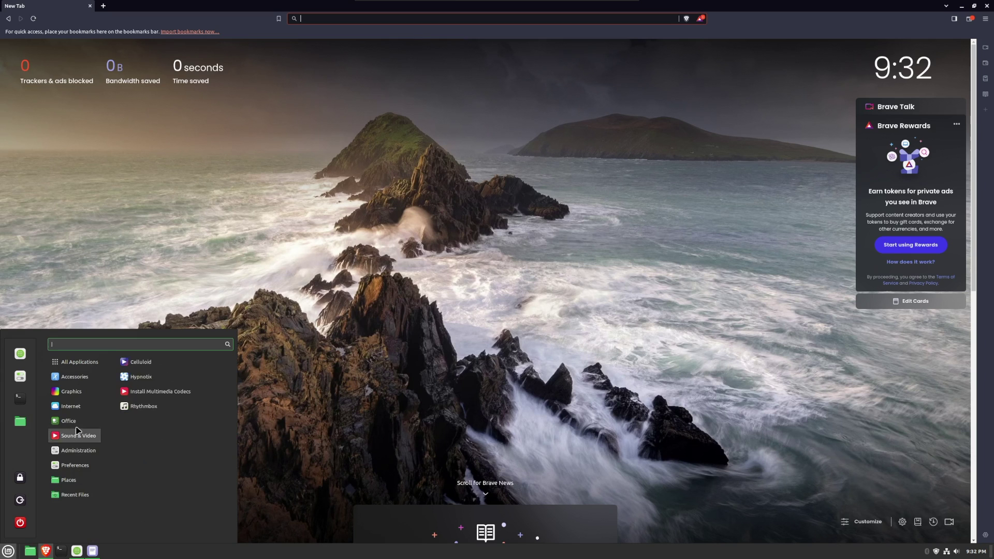
mouse_move(81, 409)
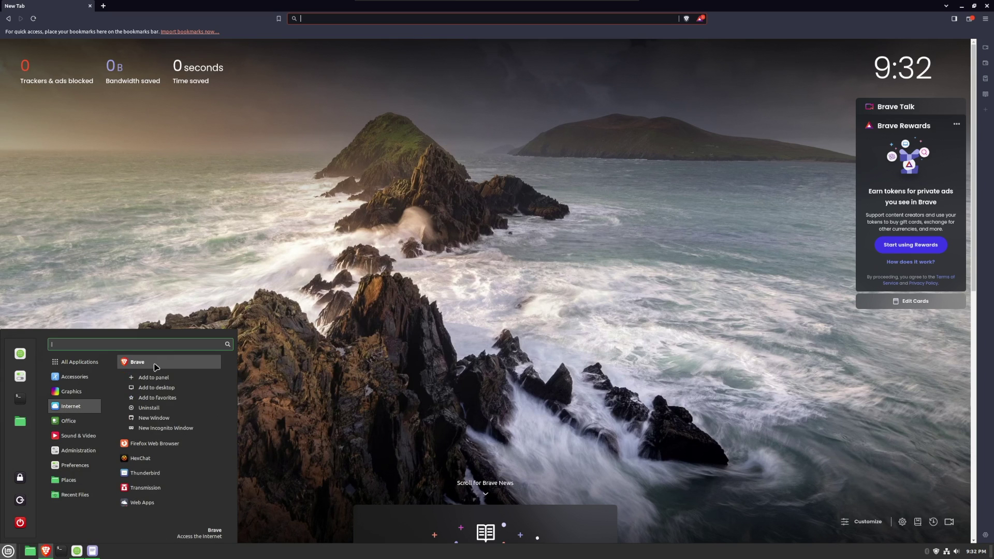
click(161, 401)
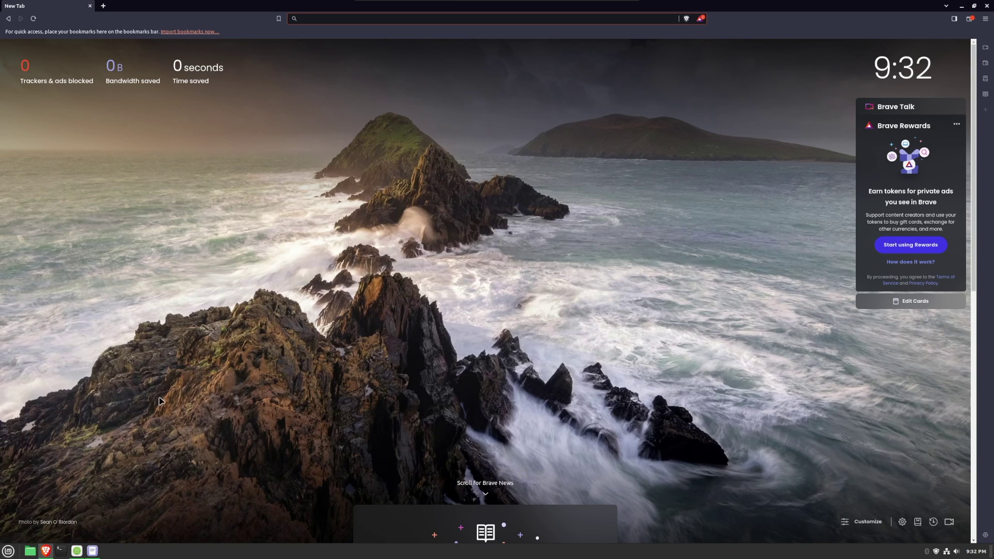
click(8, 550)
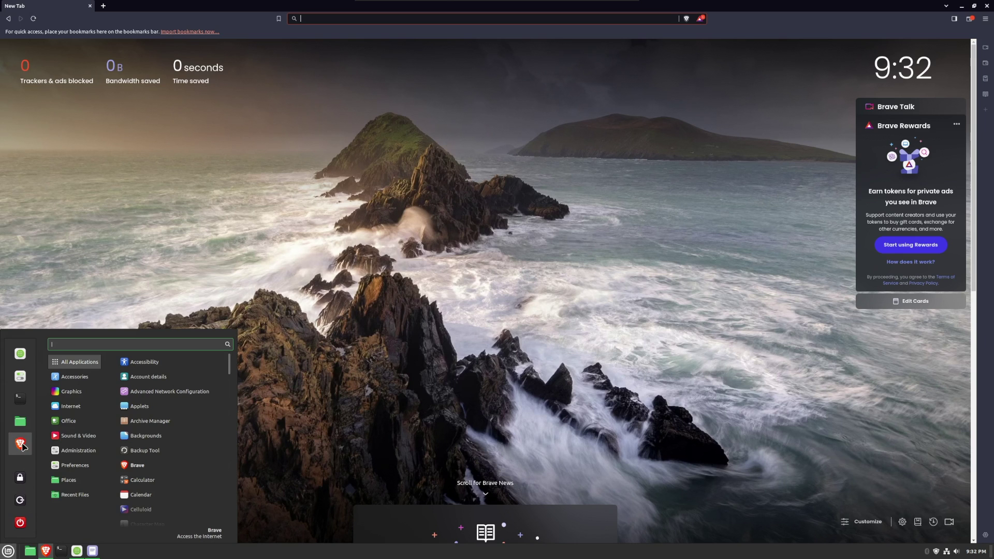
drag(23, 442, 21, 353)
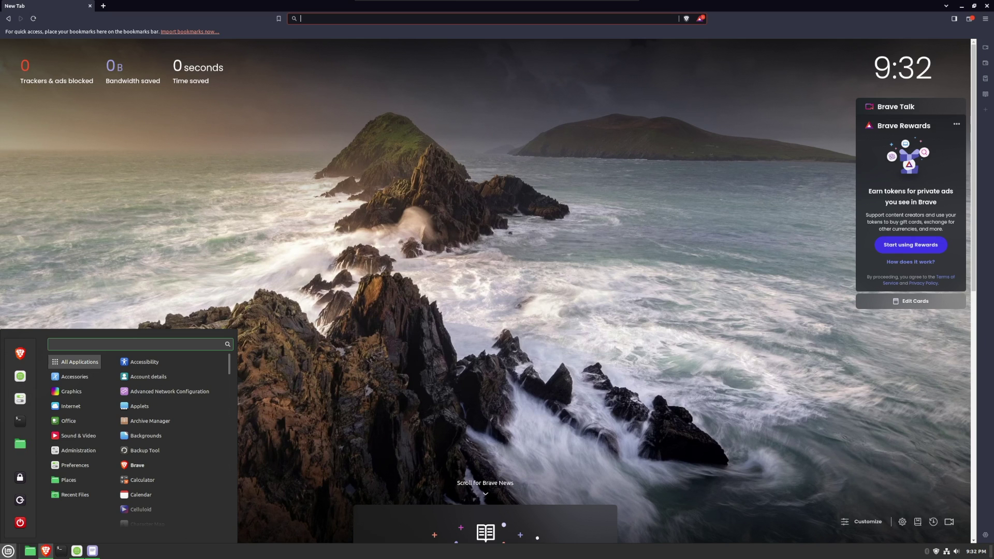
click(371, 436)
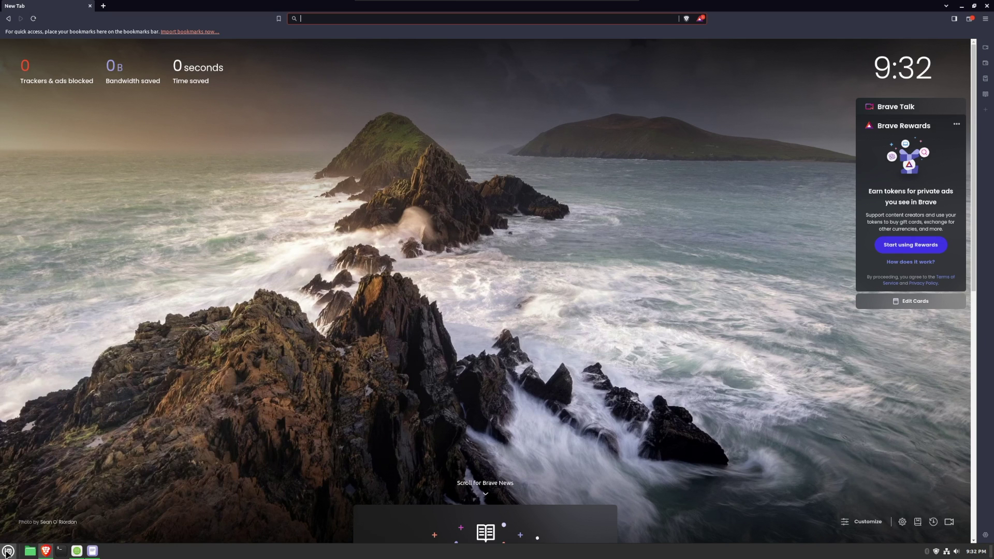
click(7, 551)
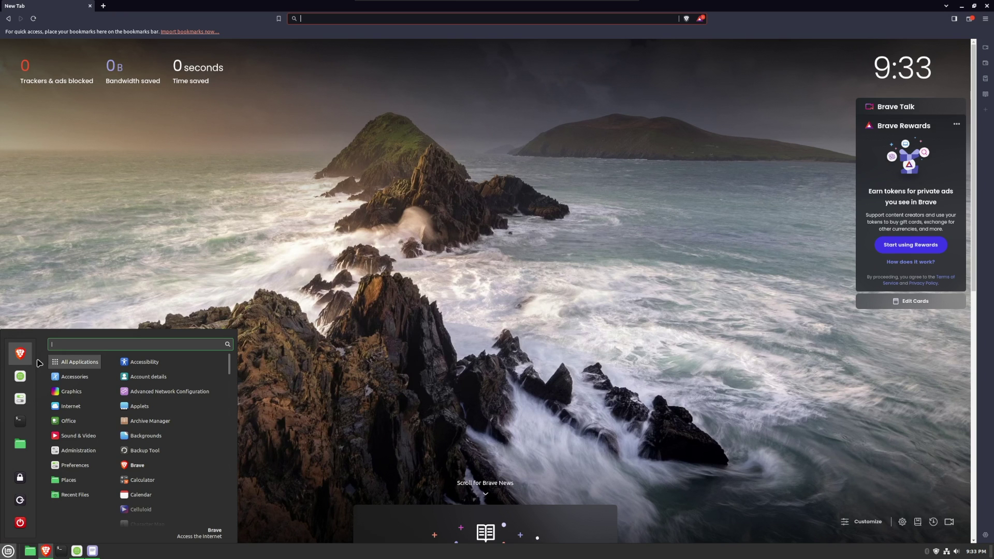
click(186, 557)
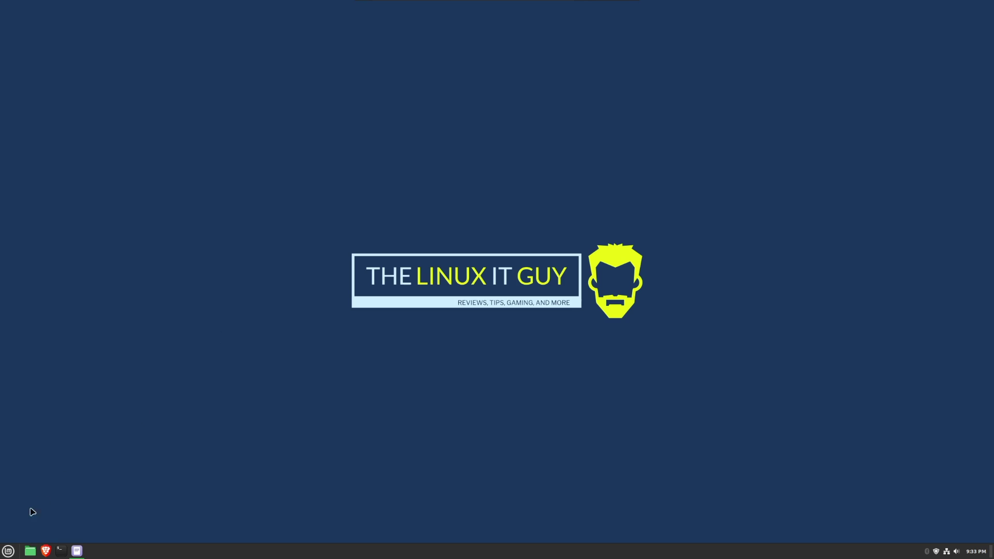
Run the pasted apt-get remove --purge, clean and autoremove commands for LibreOffice, authenticating and confirming with Y
click(8, 551)
mouse_move(93, 425)
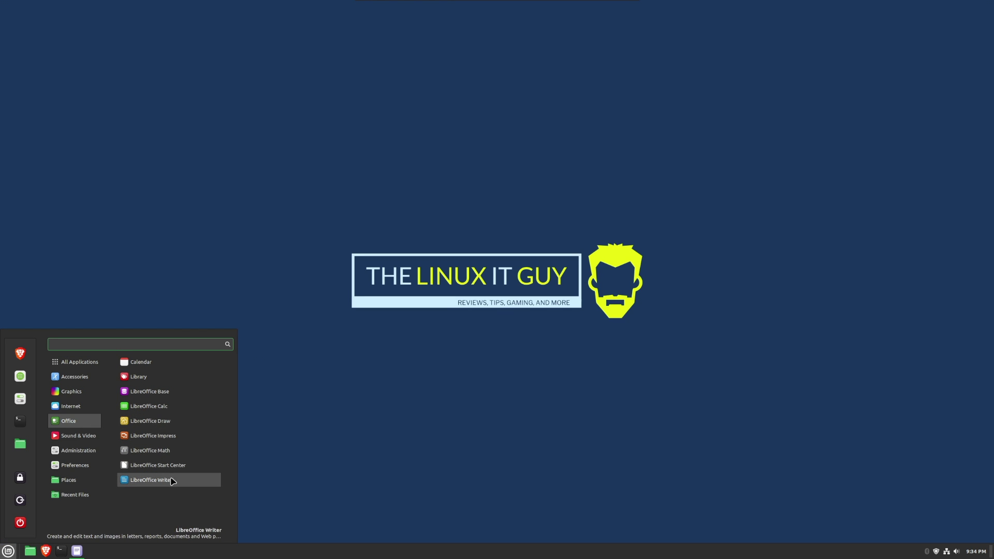
click(410, 471)
click(62, 551)
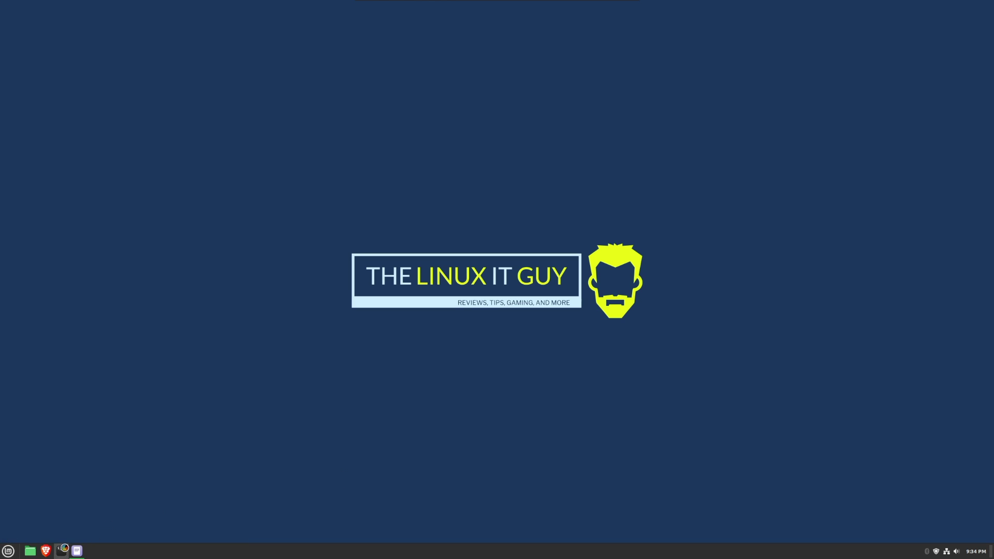
right_click(261, 152)
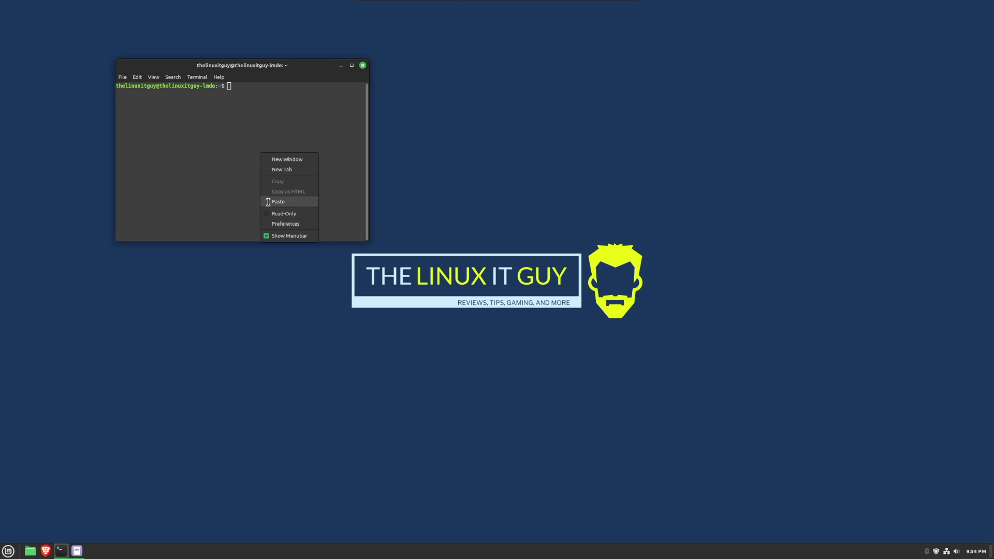
click(268, 202)
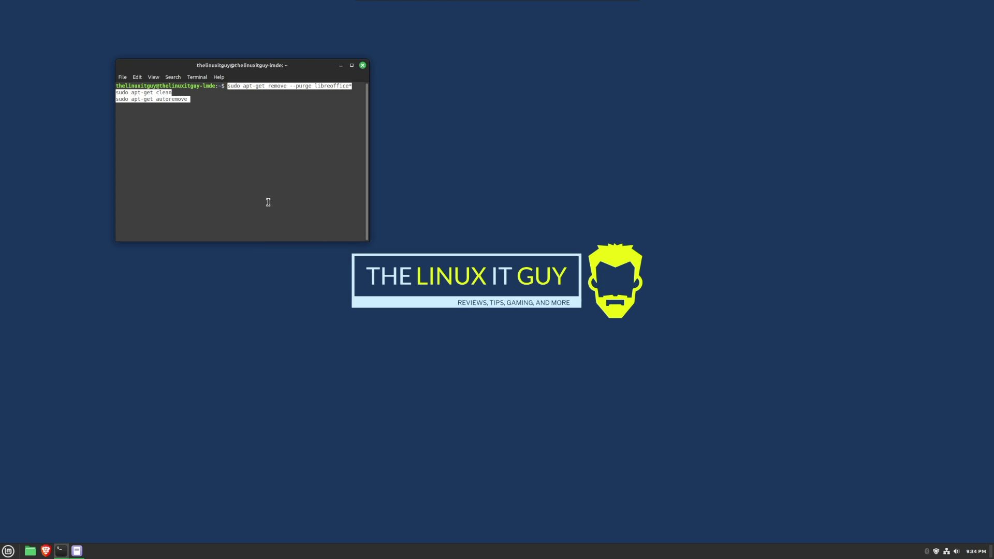
key(Return)
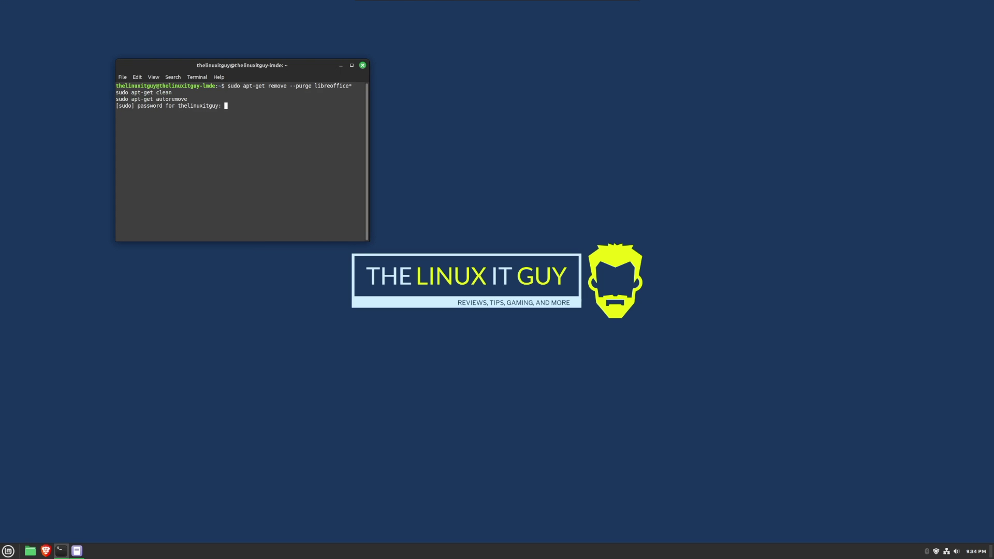
key(Return)
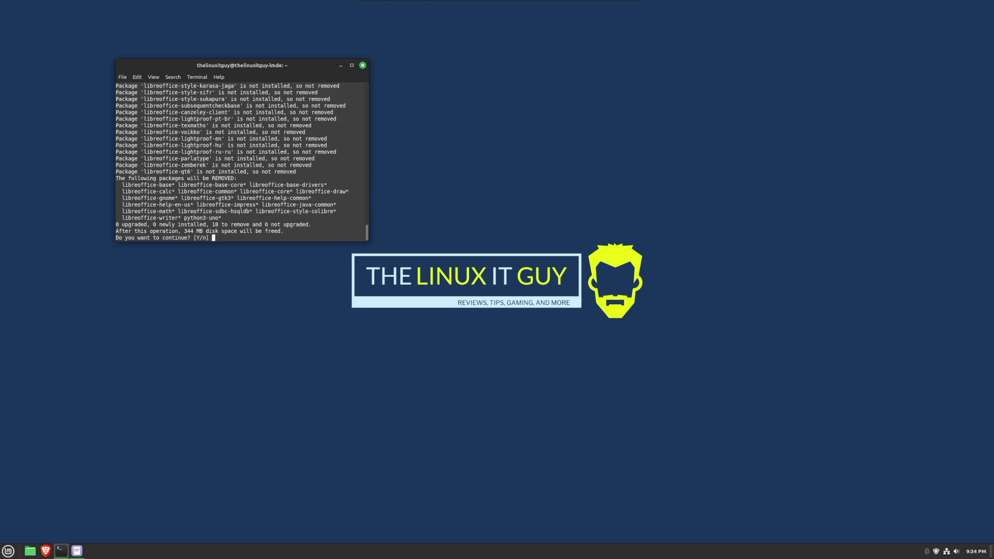
key(Return)
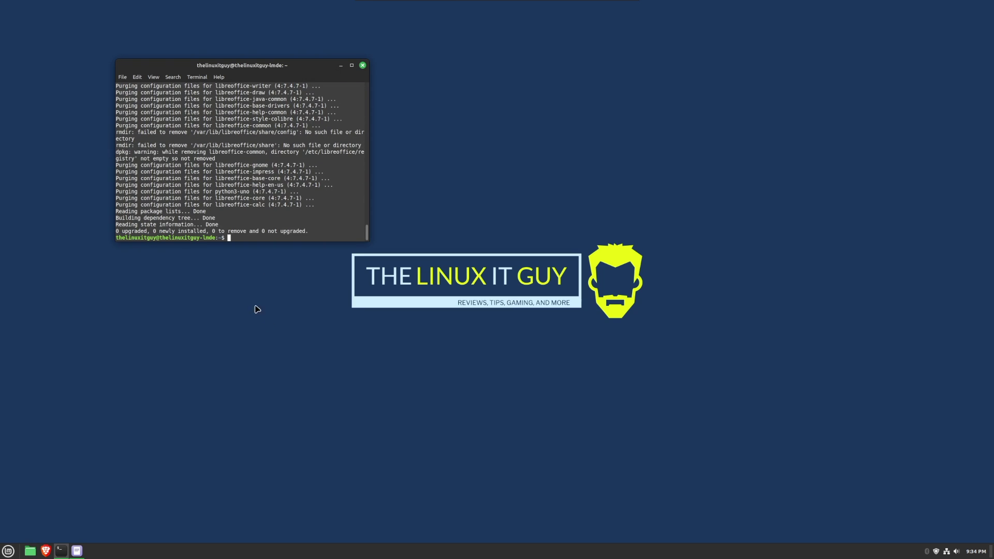
click(7, 550)
click(72, 425)
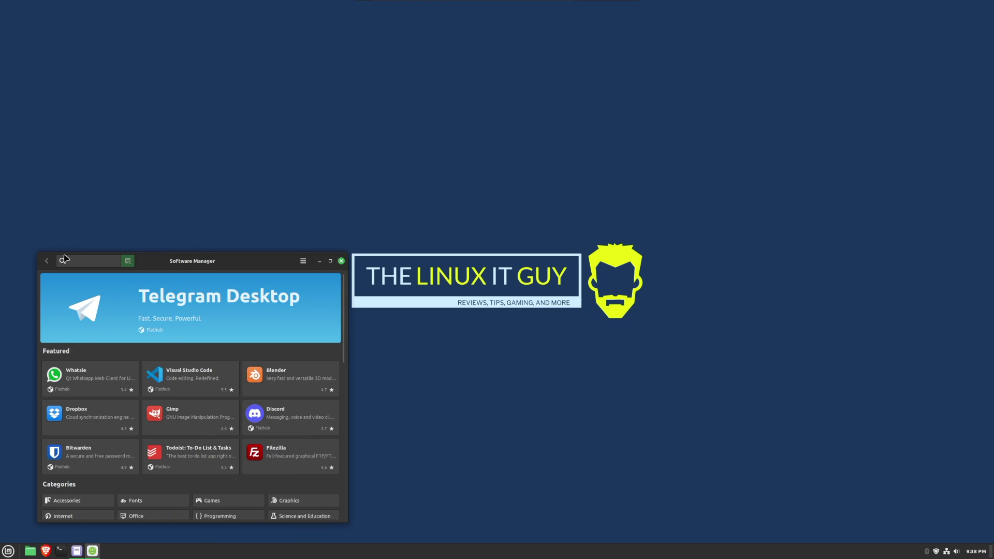
Search for 'steam' and install Steam-installer, accepting its extra dependencies and authenticating with the password
text(team)
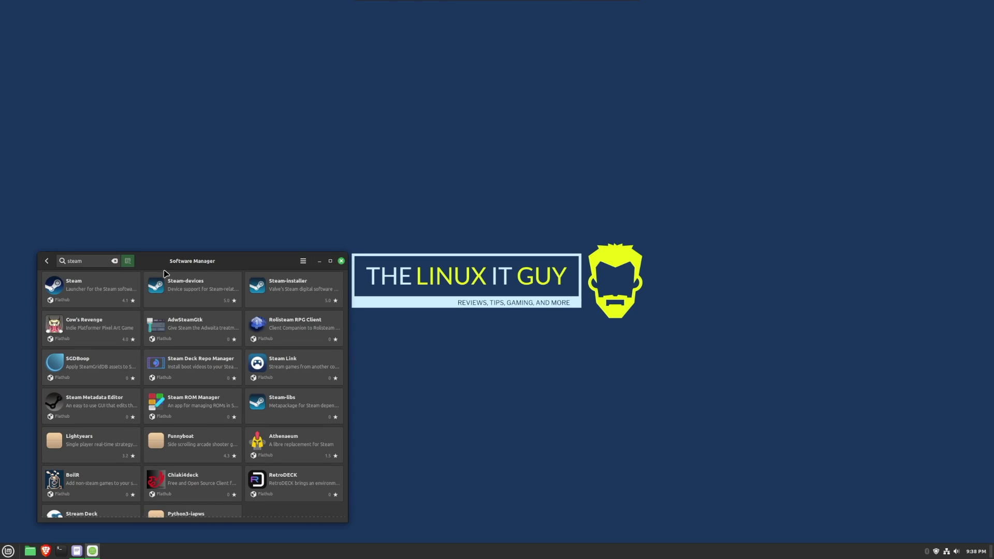
click(269, 286)
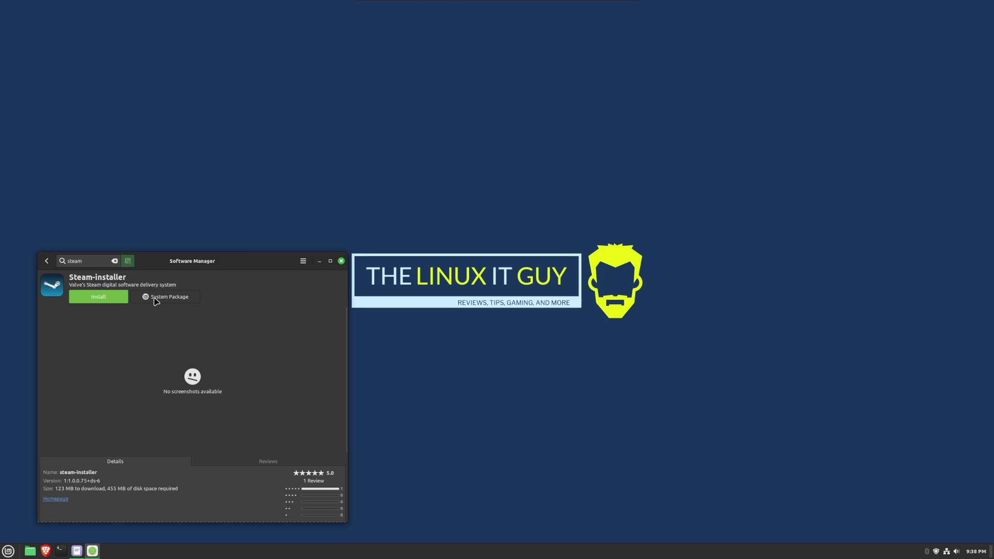
click(109, 300)
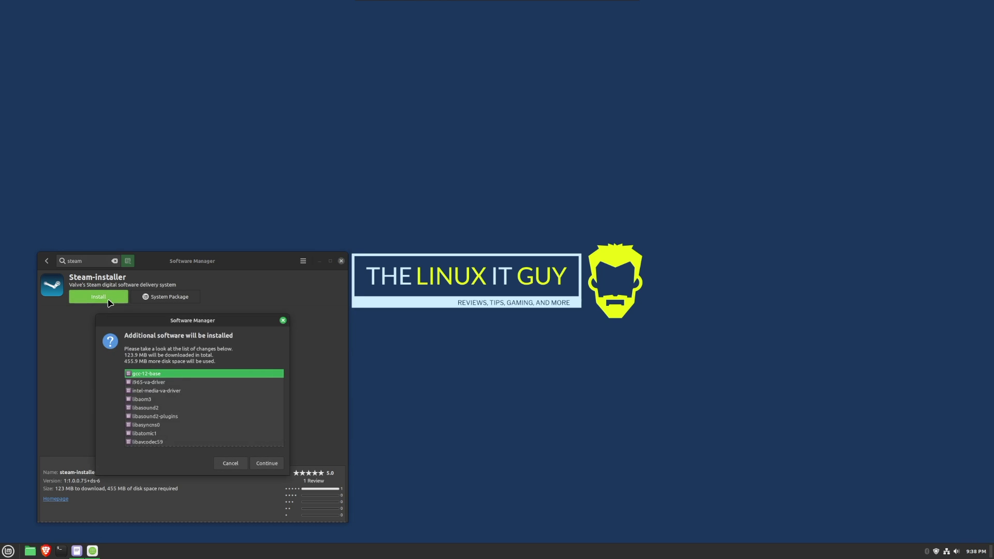
click(265, 463)
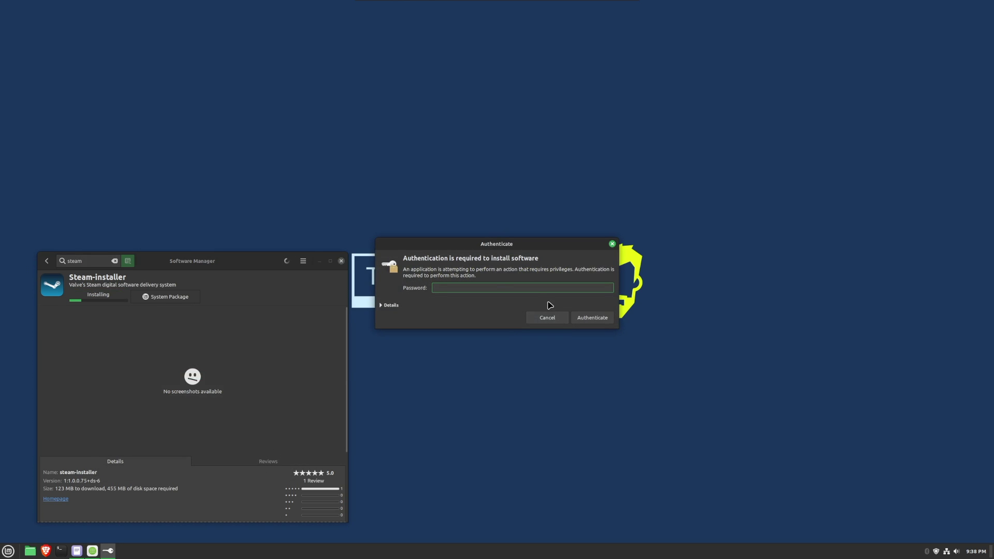
text(***)
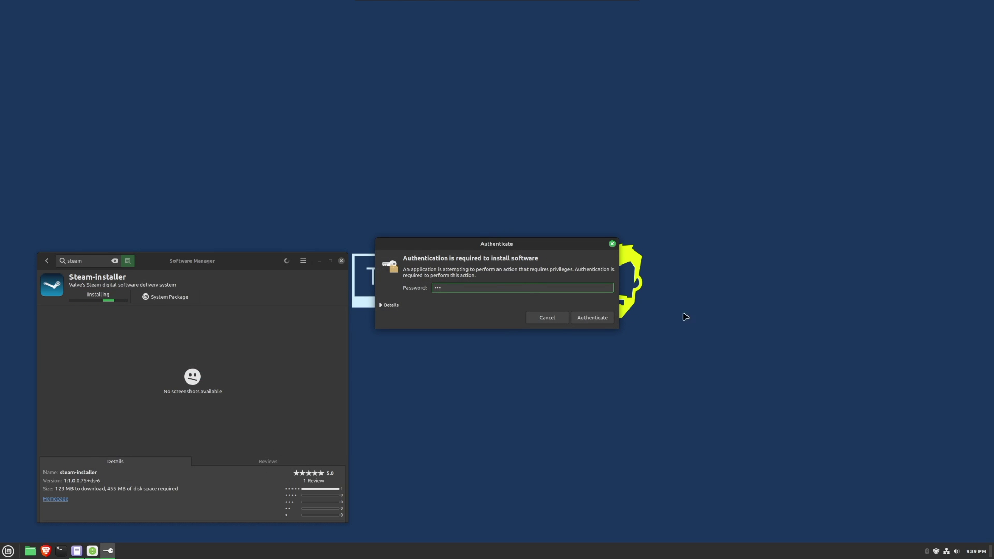
click(594, 318)
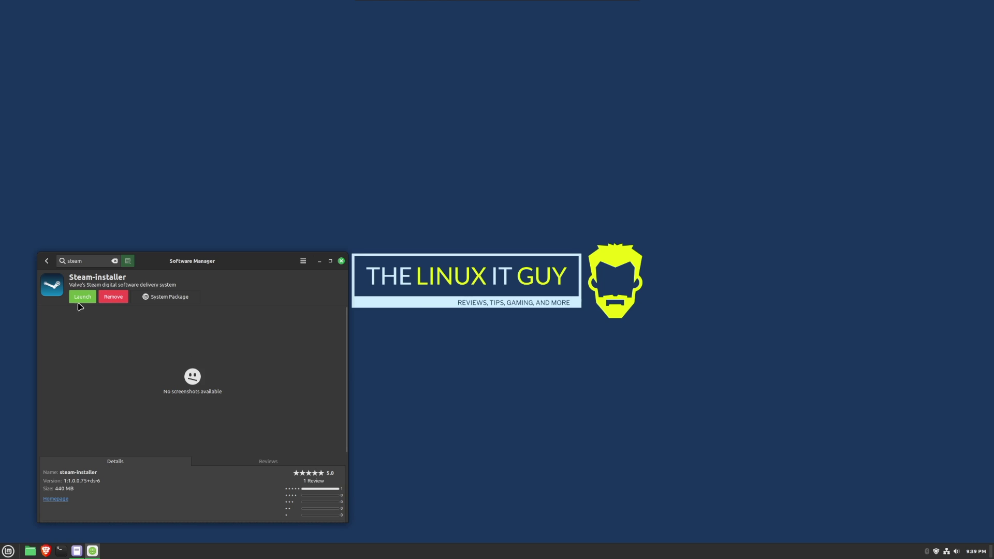
click(83, 299)
Let the Steam installer proceed, then search 'proton' and install ProtonUp-Qt with its Flatpak components
click(604, 310)
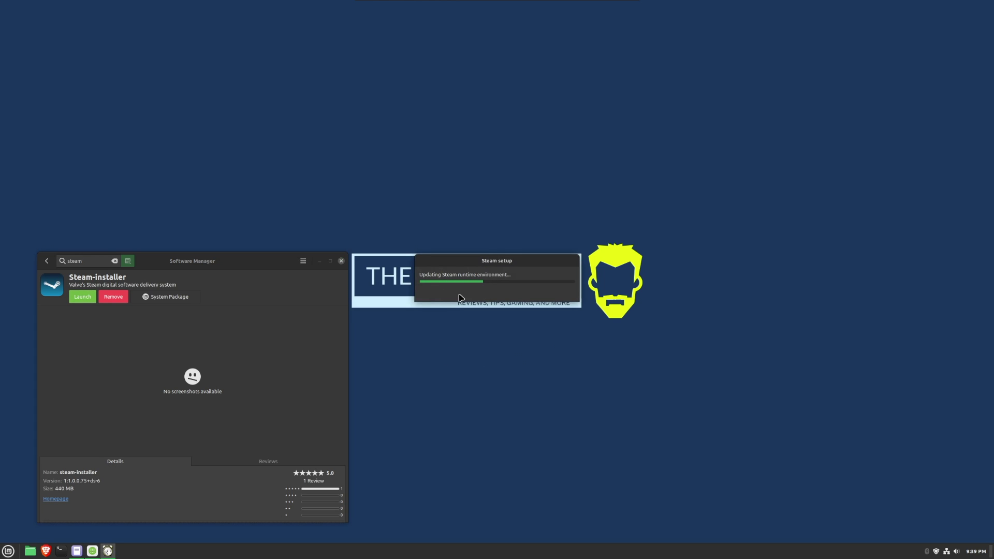
click(47, 261)
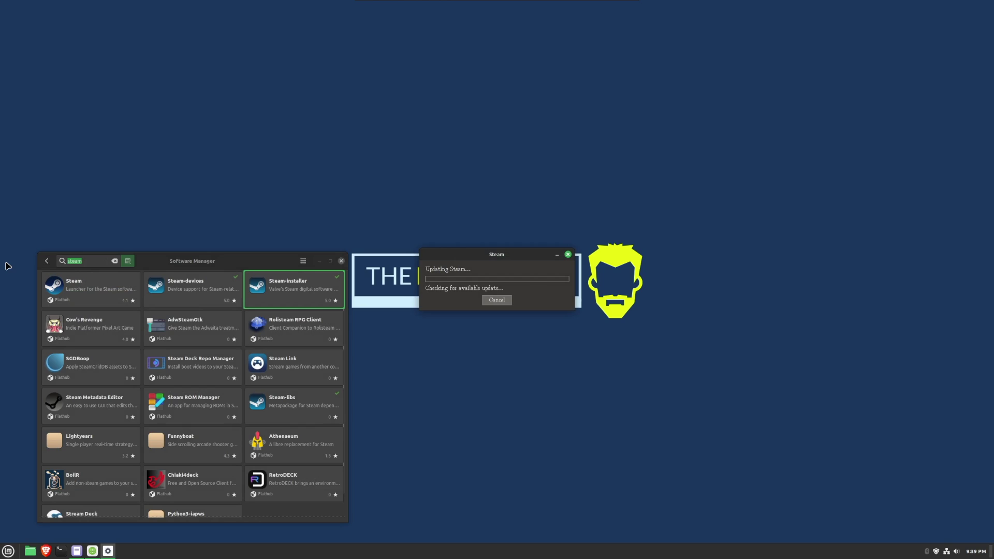
click(70, 262)
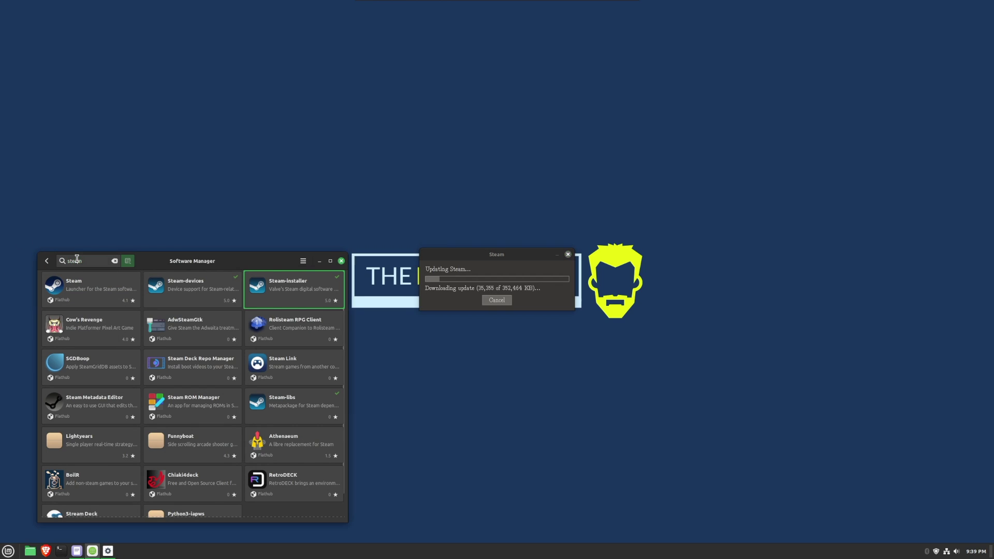
text(proton)
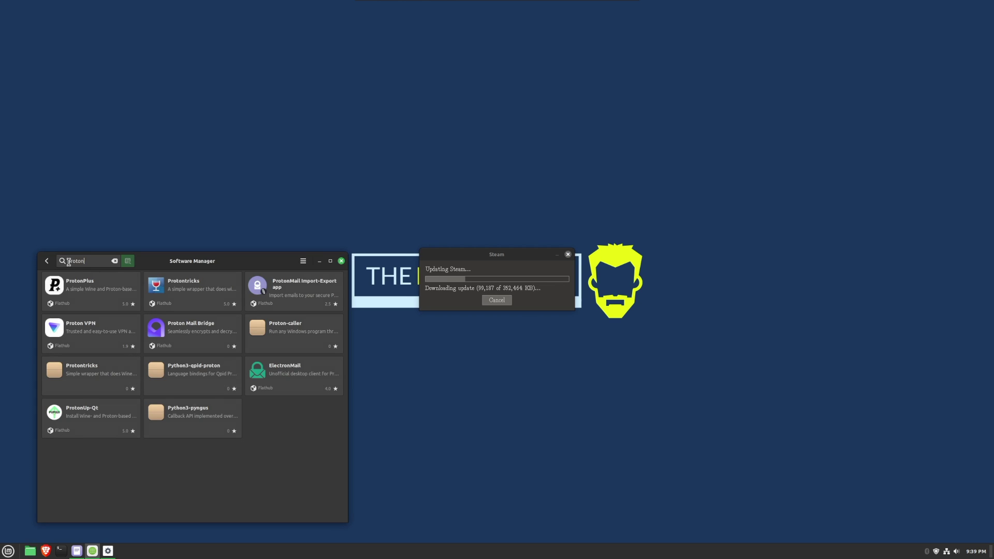
click(101, 424)
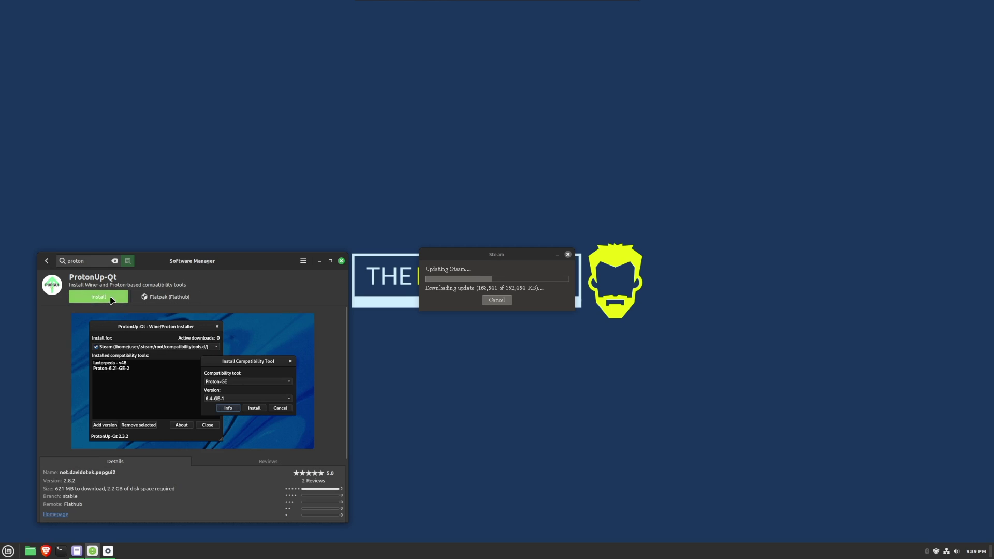
click(98, 296)
click(264, 457)
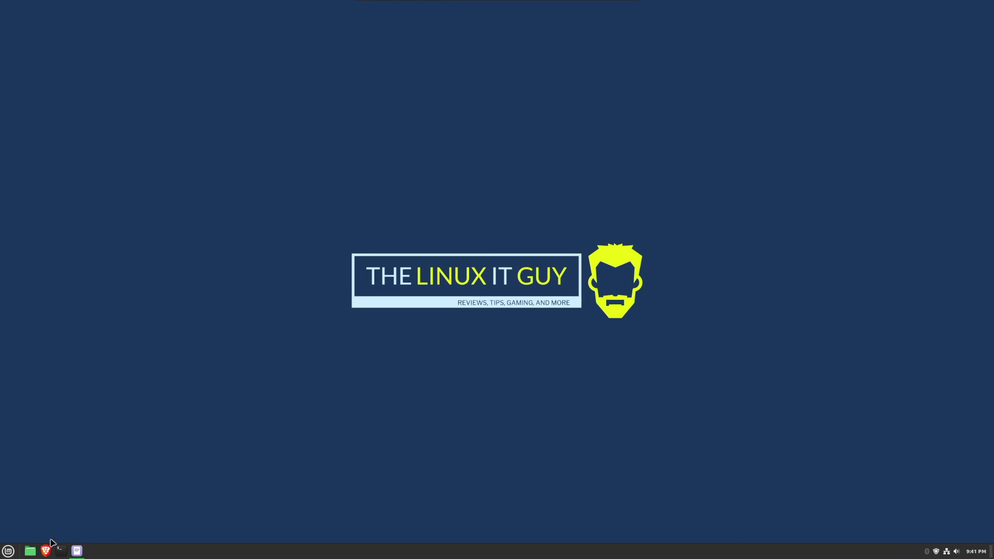
Install the GE-Proton version through ProtonUp-Qt, then open Steam's Settings from its tray icon
click(8, 552)
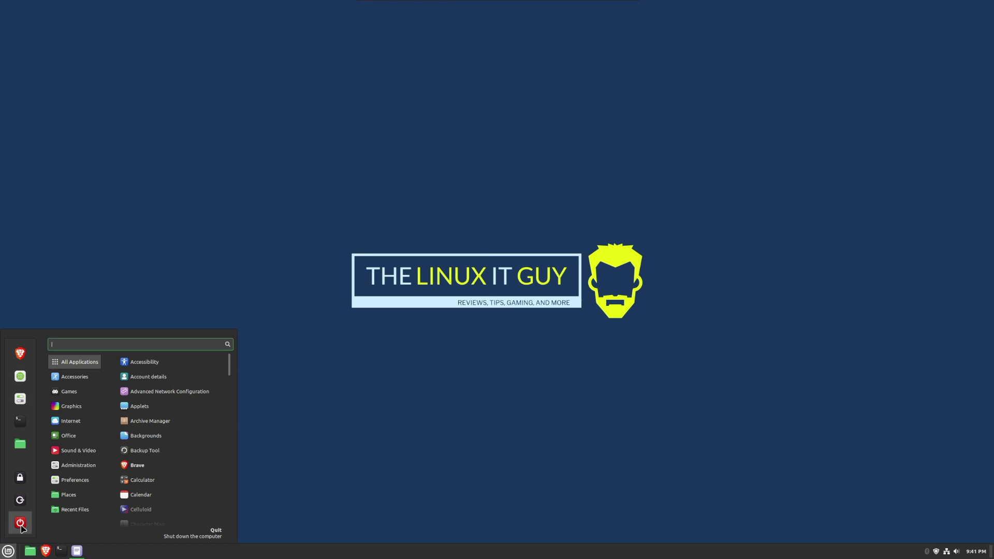
text(pro)
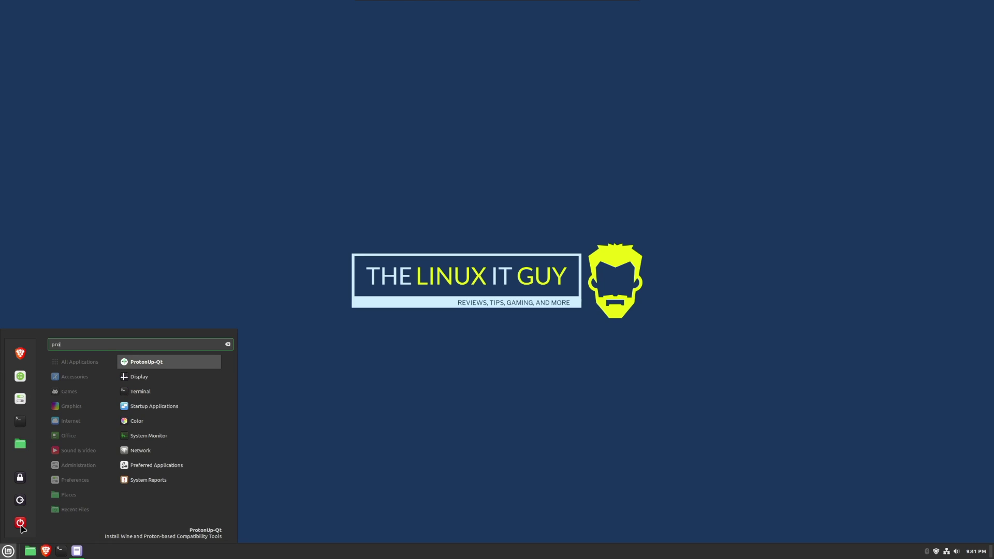
click(199, 362)
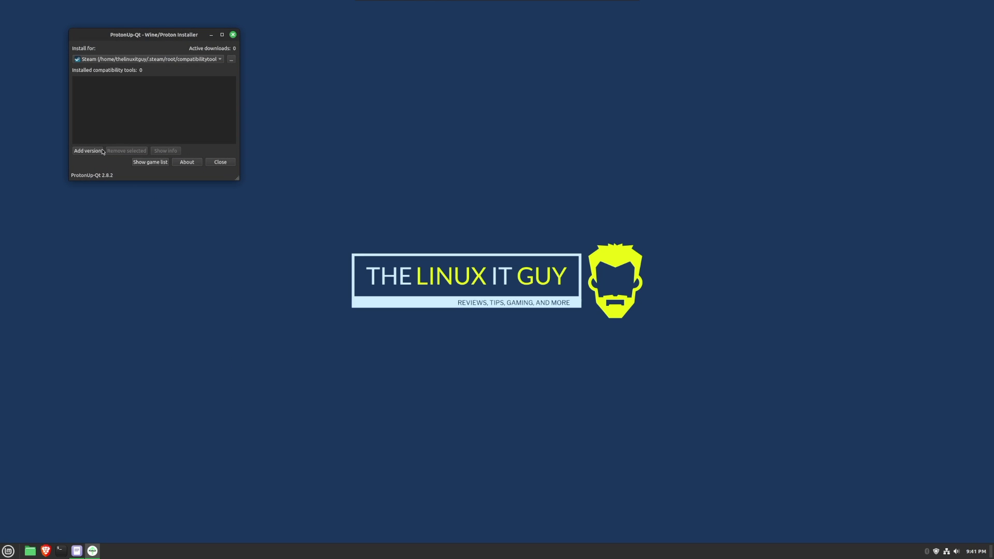
click(92, 152)
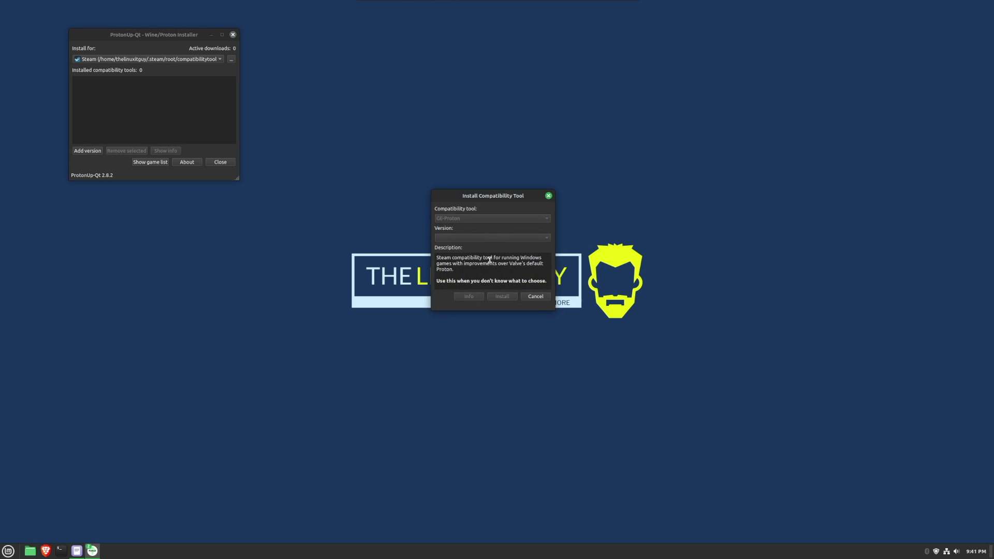
click(505, 299)
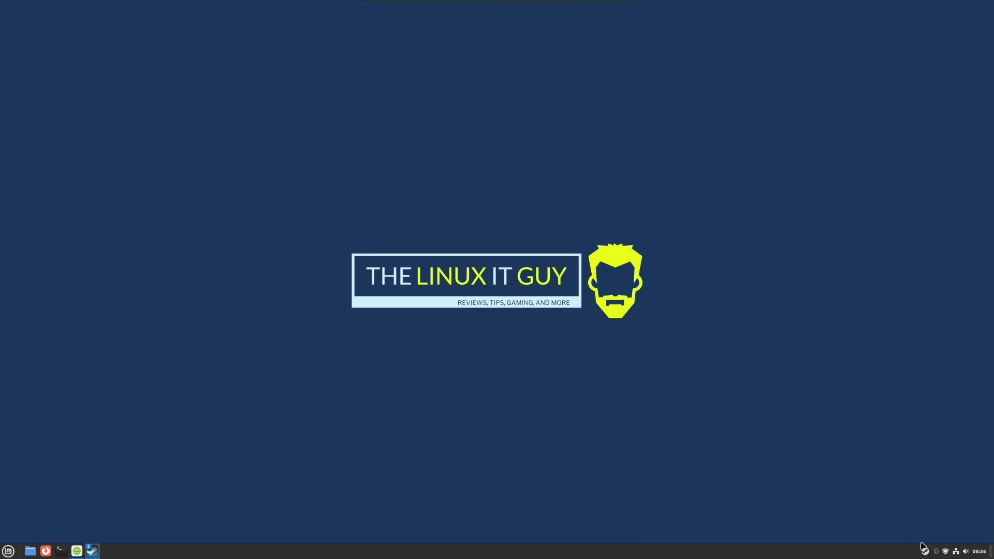
right_click(925, 552)
click(917, 507)
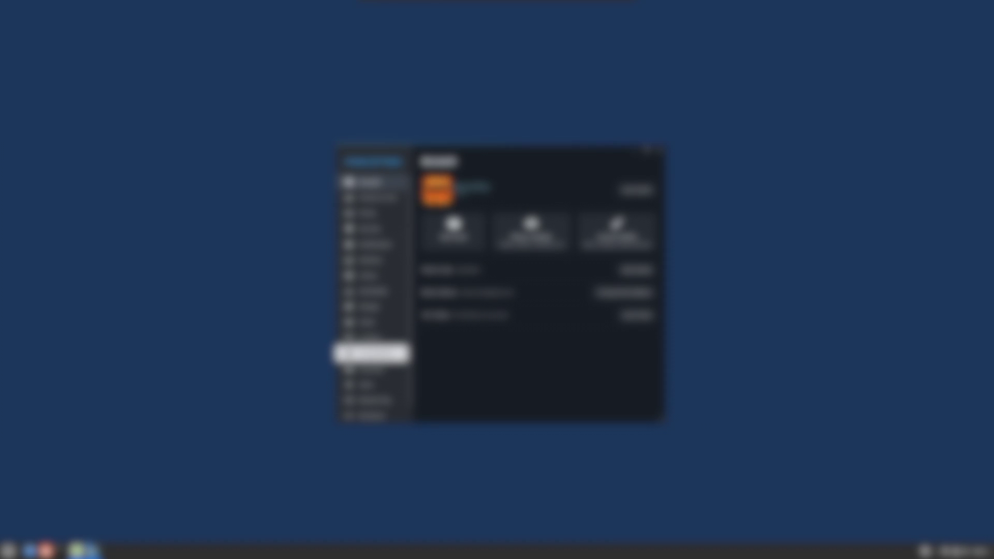
Enable 'Steam Play for all other titles' under Compatibility and restart Steam
click(370, 353)
click(646, 216)
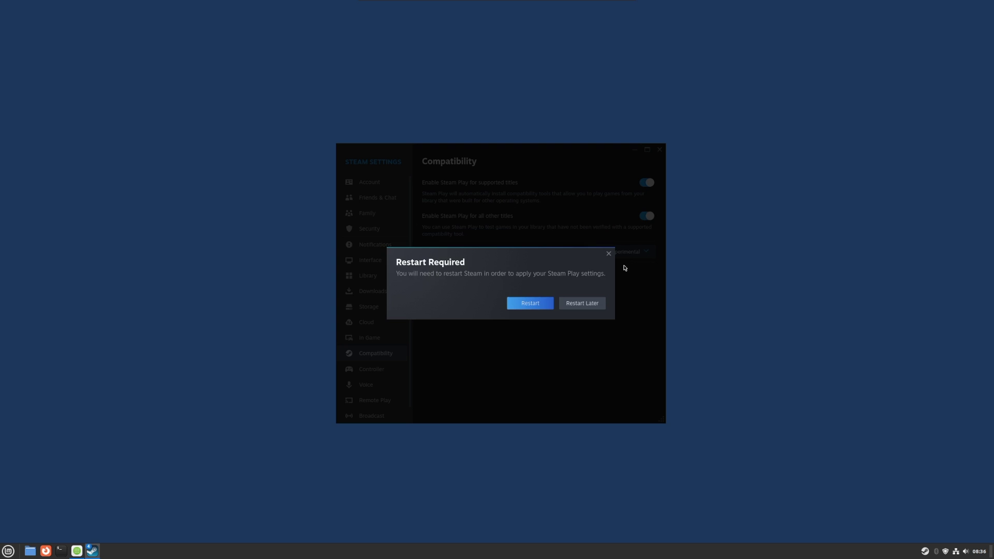
click(530, 304)
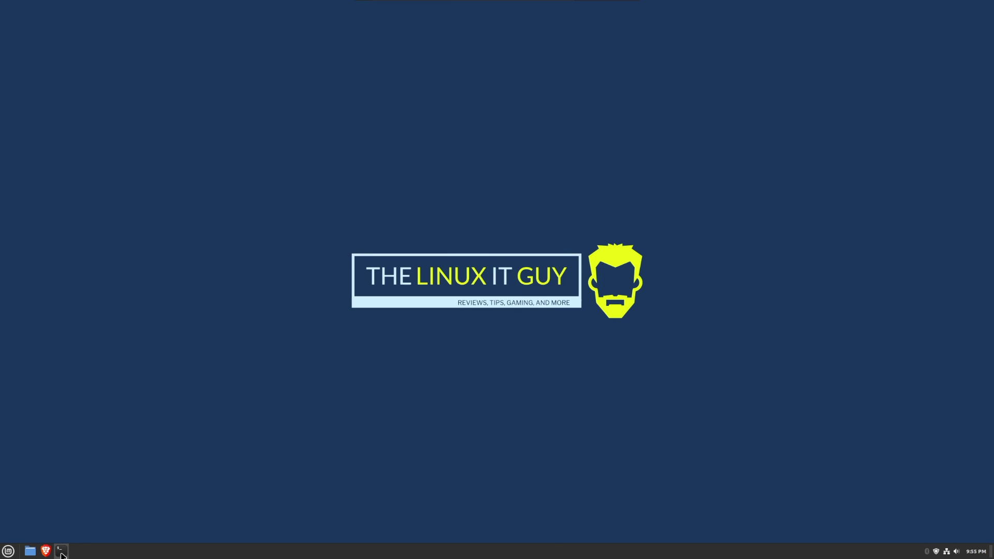
Run neofetch in a terminal, highlight the kernel version 6.1.0-13-amd64, then close the window
click(62, 551)
text(neofetch)
key(Return)
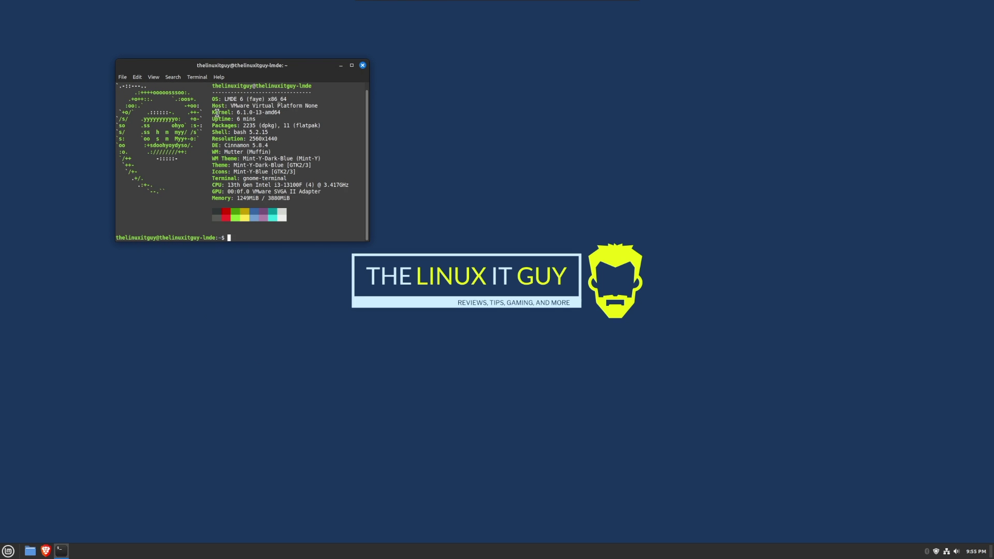
drag(213, 114, 292, 118)
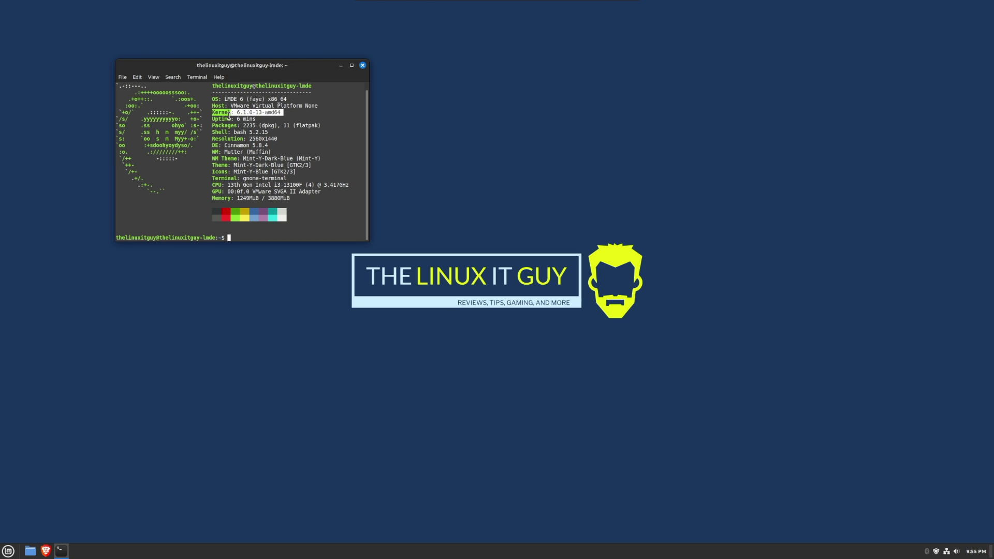
click(363, 67)
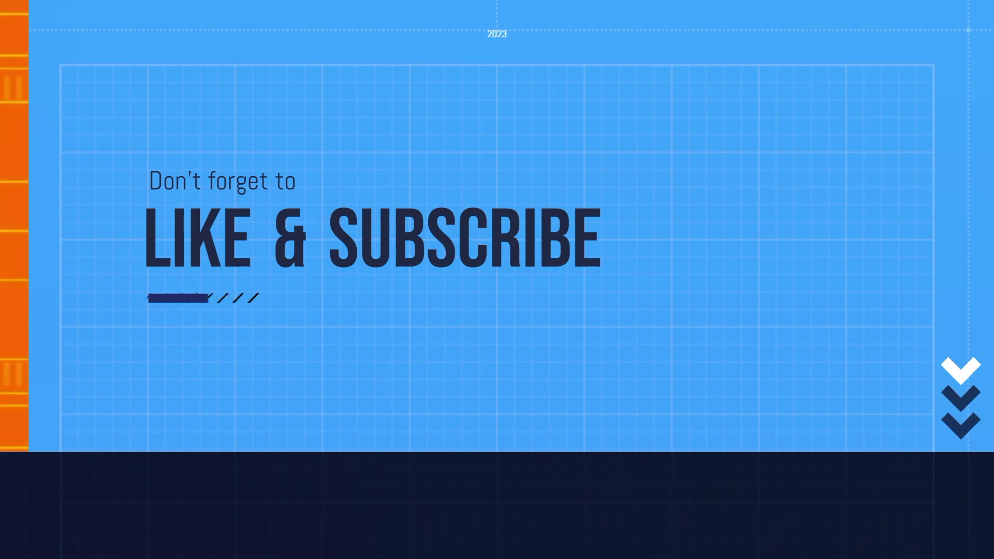